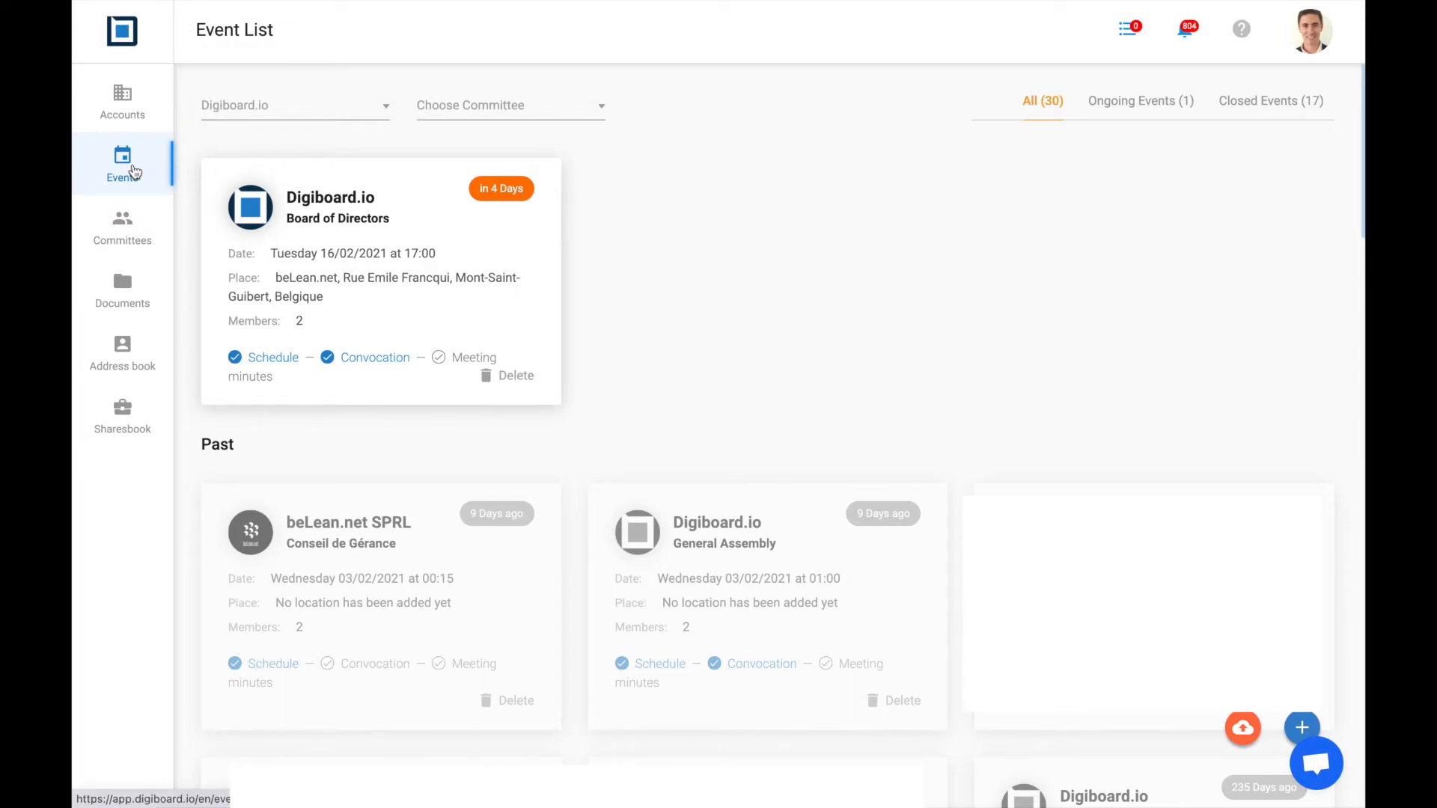
# Open the upcoming Digiboard.io Board of Directors event card to show its minutes draft
pyautogui.click(440, 277)
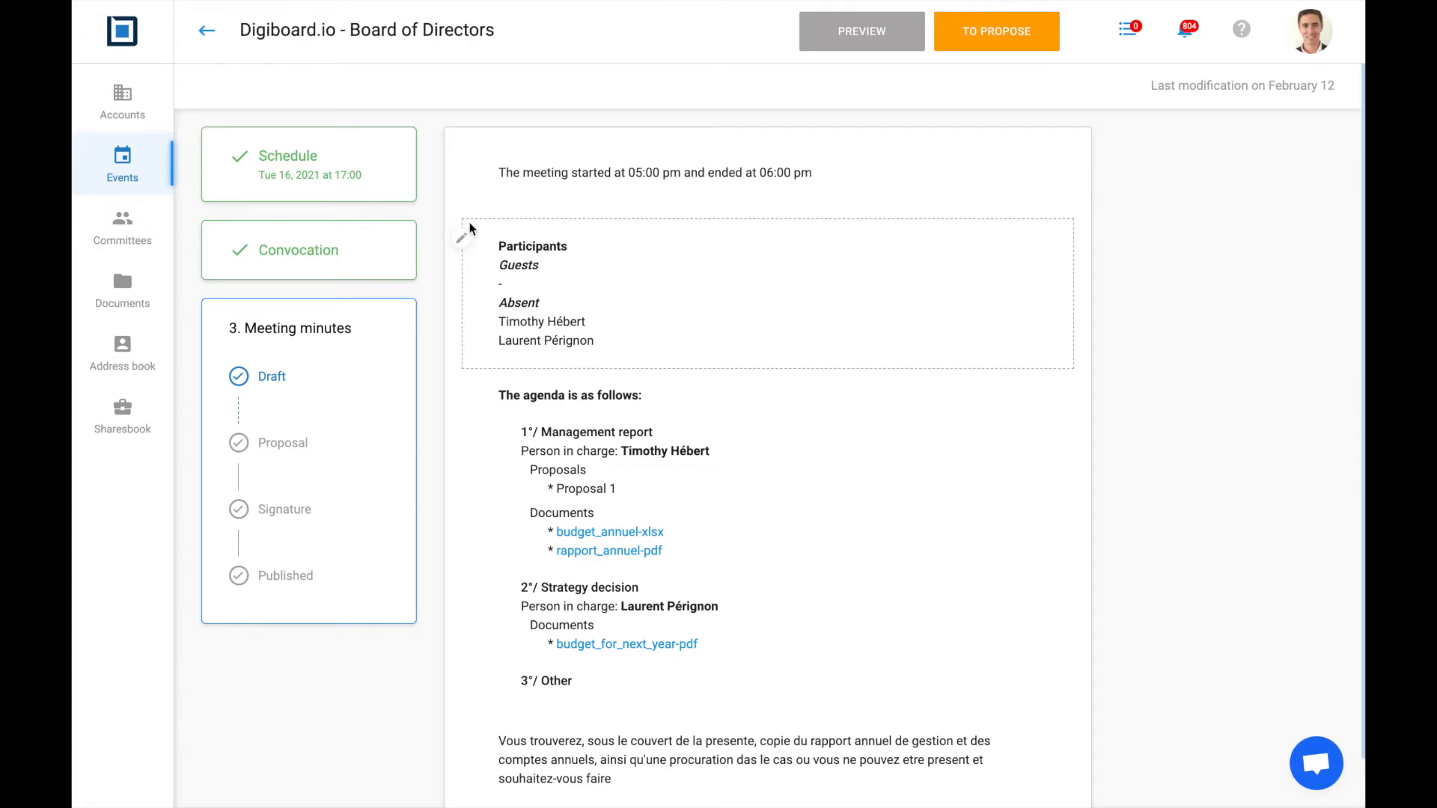
# Tick both board members as present in the Participants panel
pyautogui.click(464, 244)
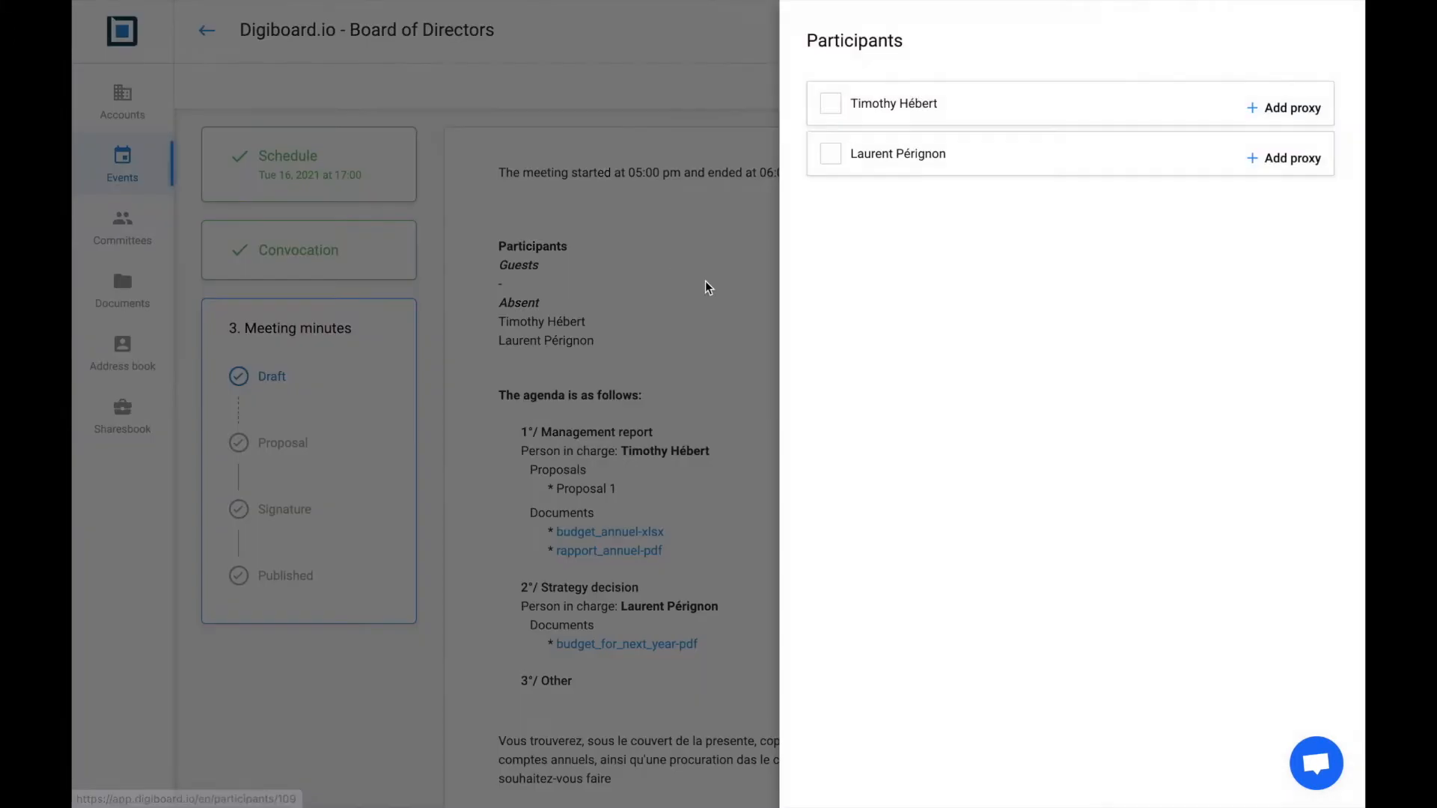
pyautogui.click(834, 105)
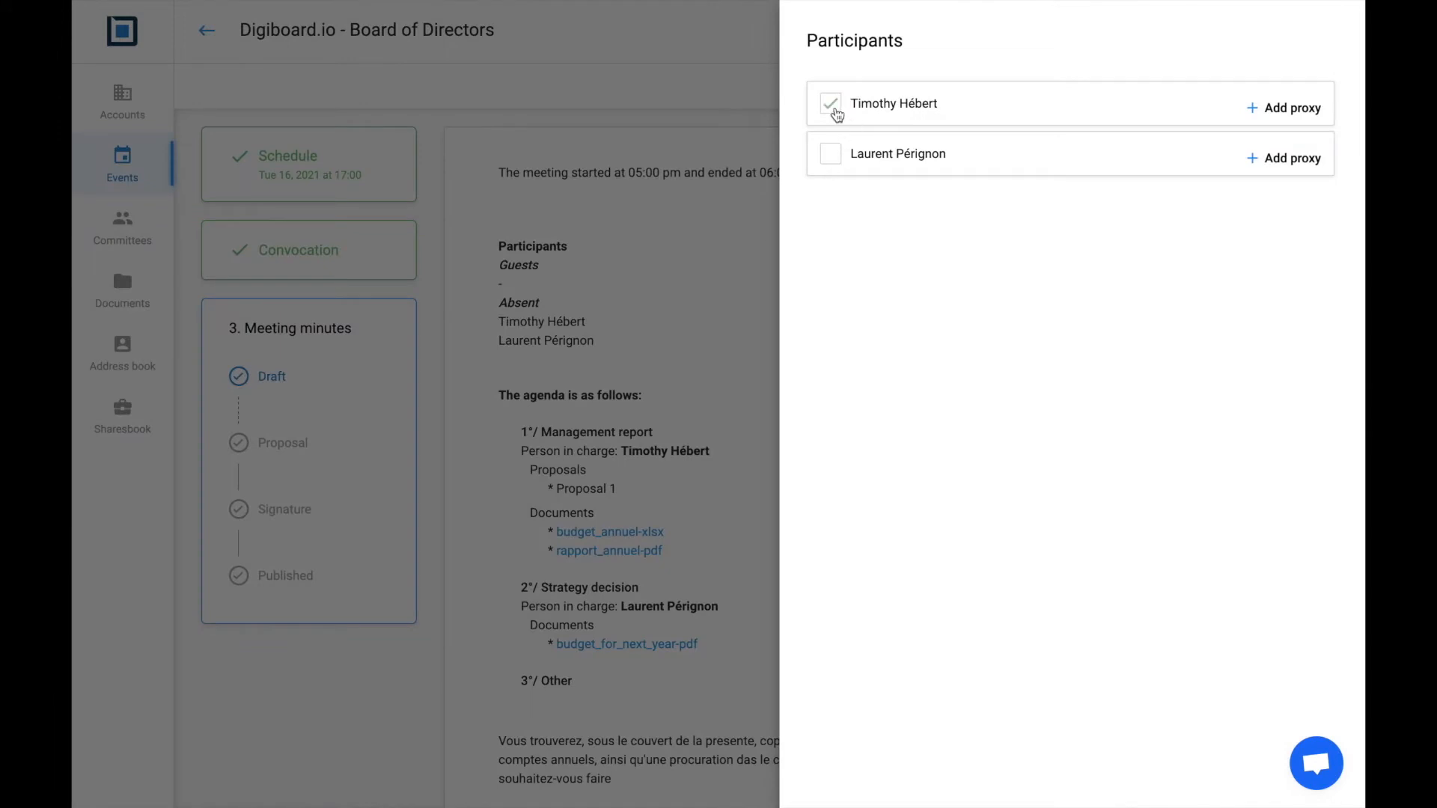
pyautogui.click(828, 161)
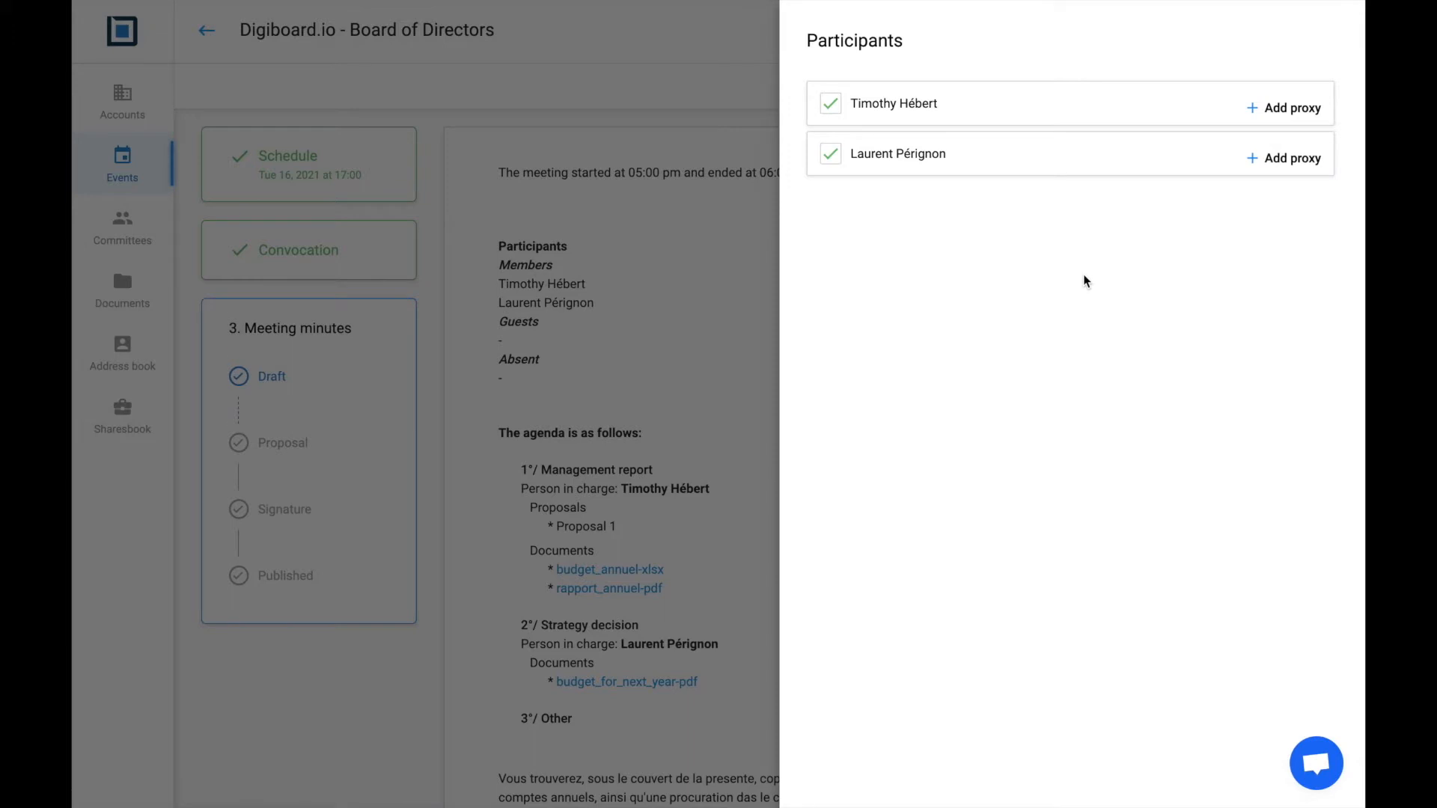
pyautogui.click(717, 326)
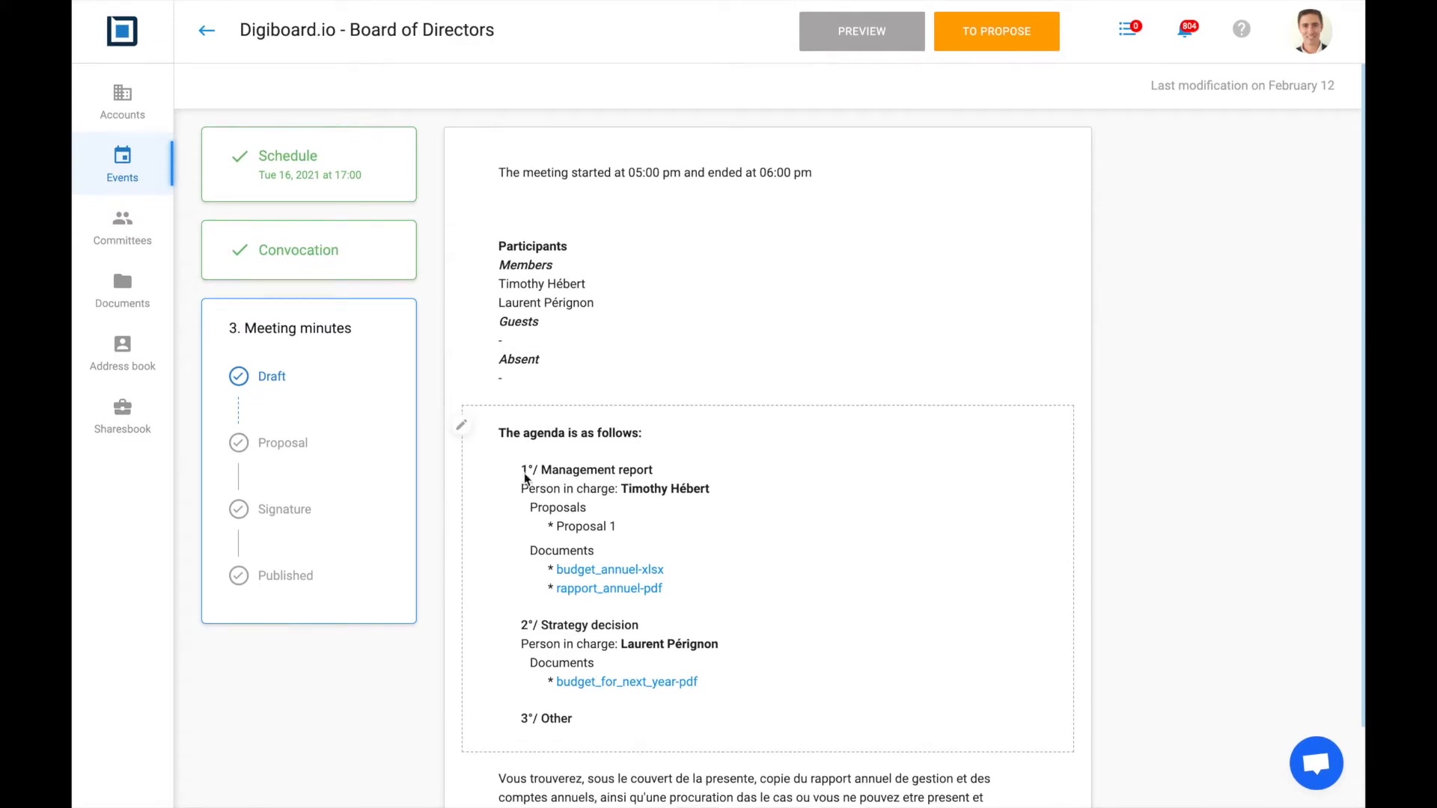
# Write four 'Text' lines as the Management report item's description and save it
pyautogui.click(461, 426)
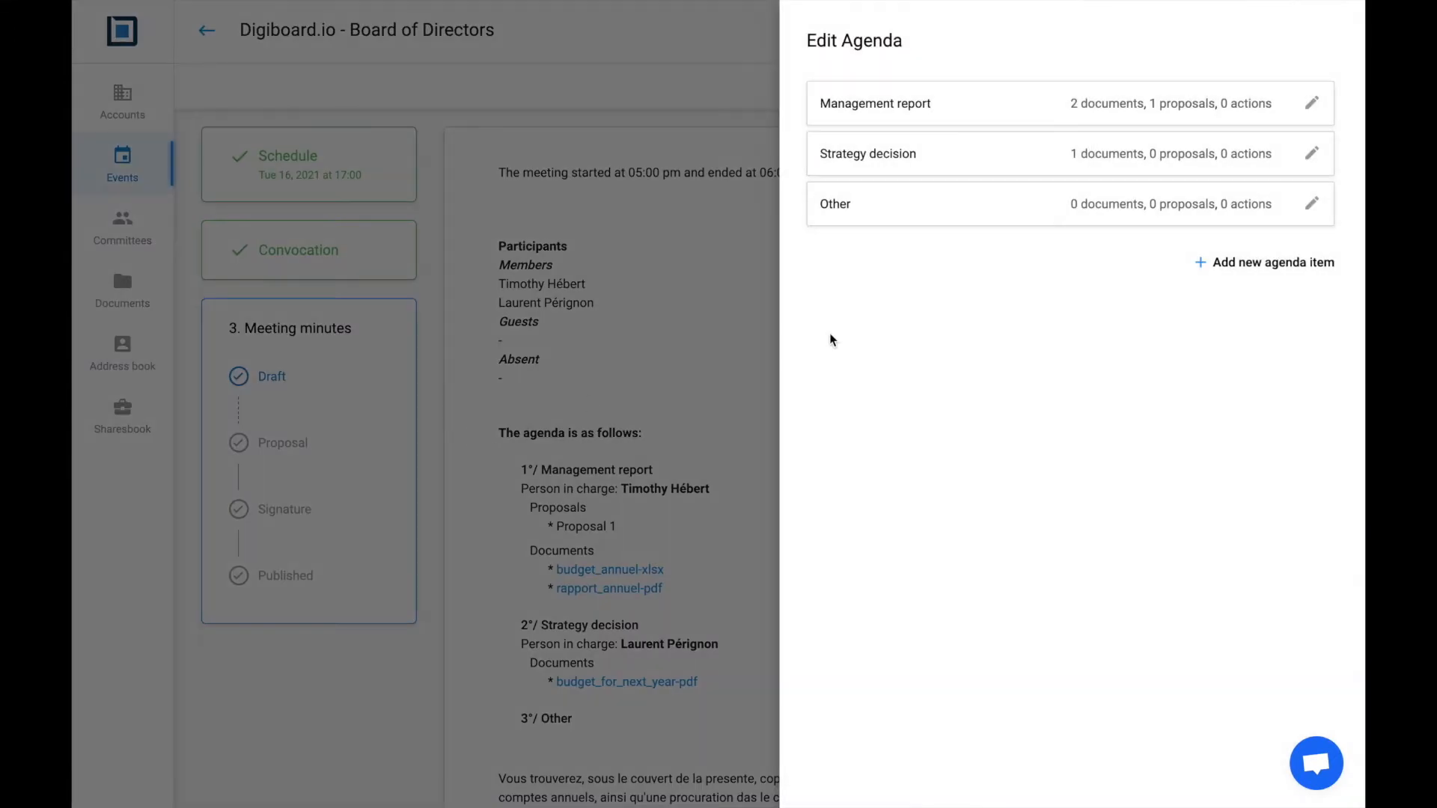
pyautogui.click(1315, 107)
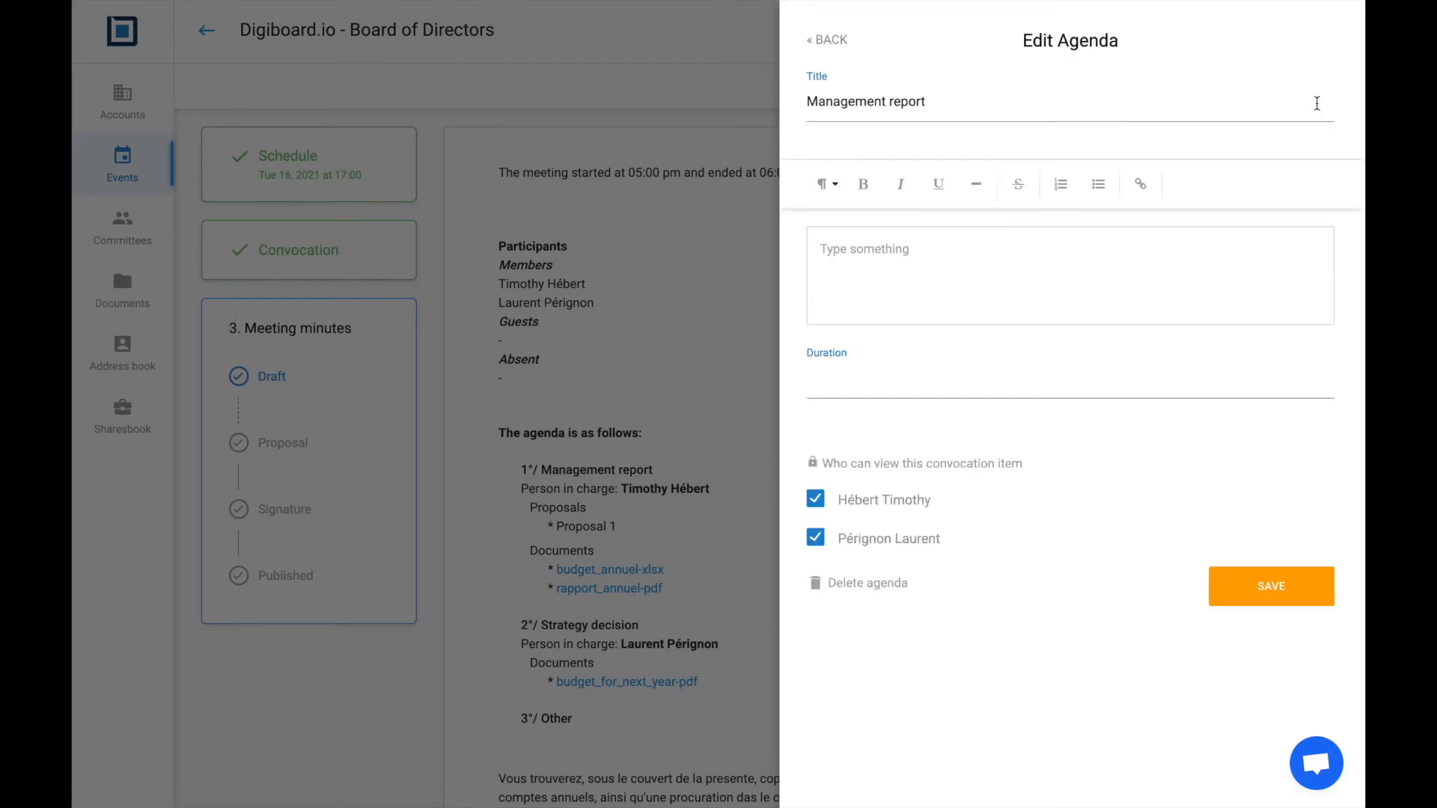
pyautogui.click(941, 248)
pyautogui.write('Test')
pyautogui.press('BackSpace')
pyautogui.press('BackSpace')
pyautogui.write('xt')
pyautogui.moveTo(878, 241); pyautogui.dragTo(800, 247)
pyautogui.hotkey('ctrl', 'c')
pyautogui.press('Right')
pyautogui.hotkey('ctrl', 'v')
pyautogui.press('Return')
pyautogui.hotkey('ctrl', 'v')
pyautogui.press('Return')
pyautogui.hotkey('ctrl', 'v')
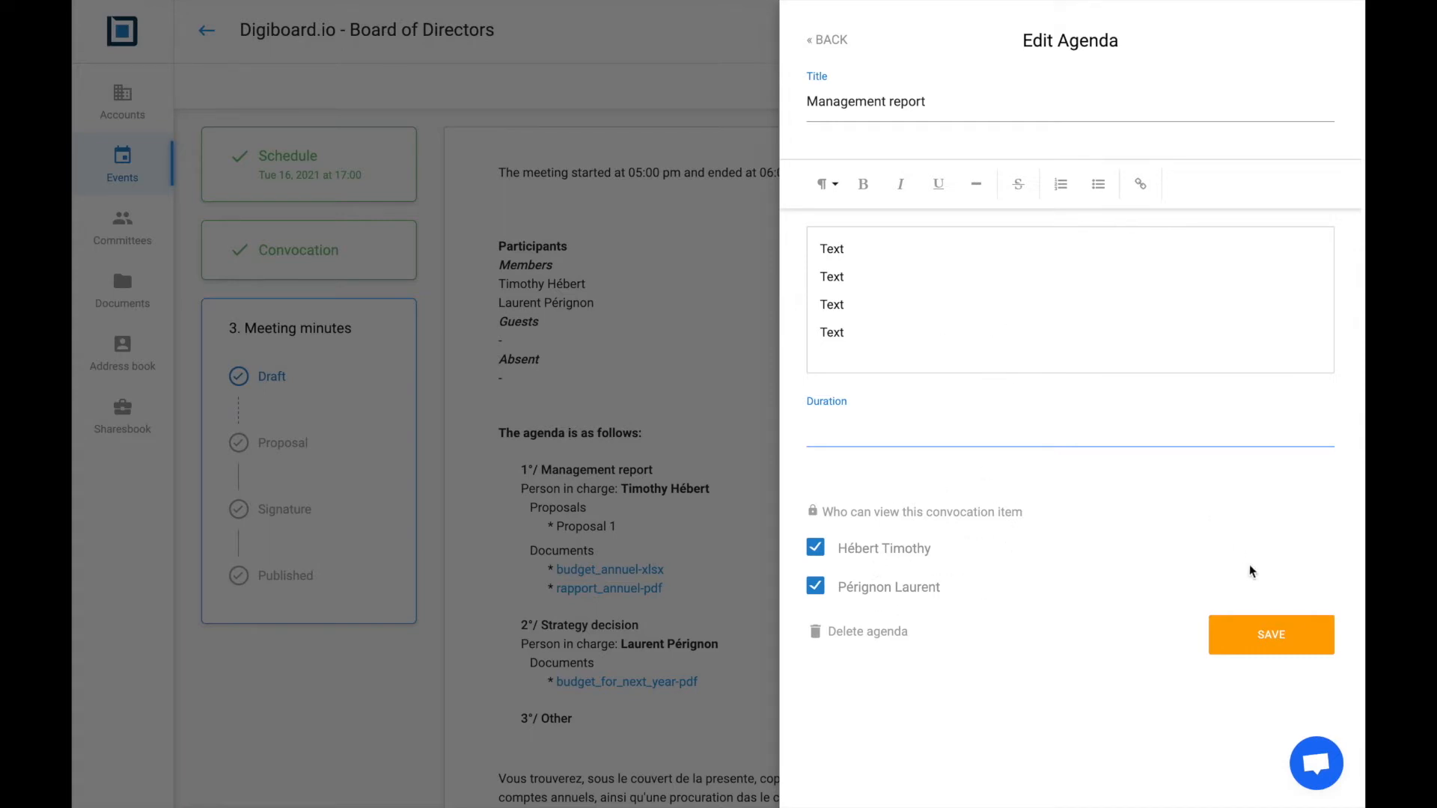
pyautogui.click(1252, 640)
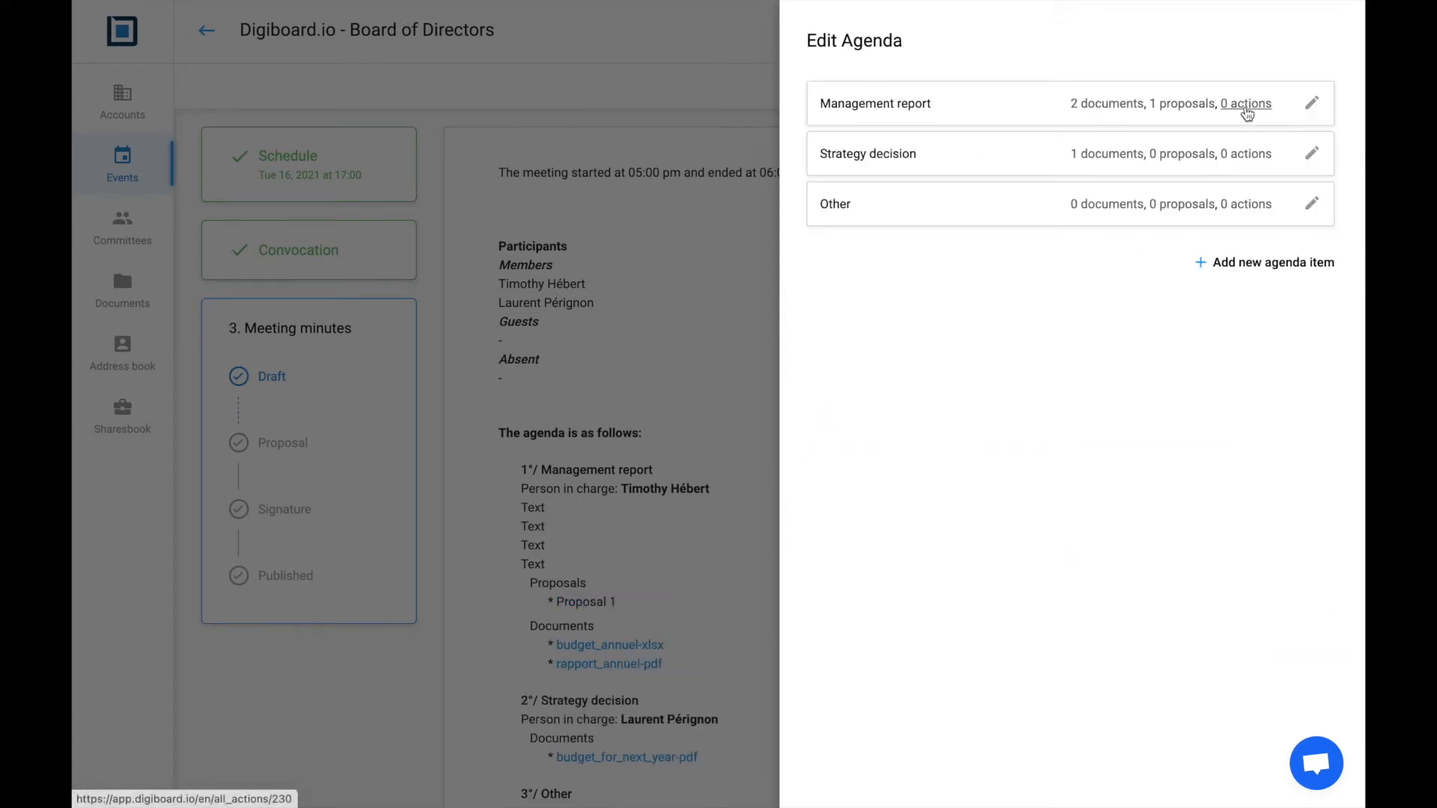
# Set Proposal 1 to Approved, with both members voting For
pyautogui.click(1196, 106)
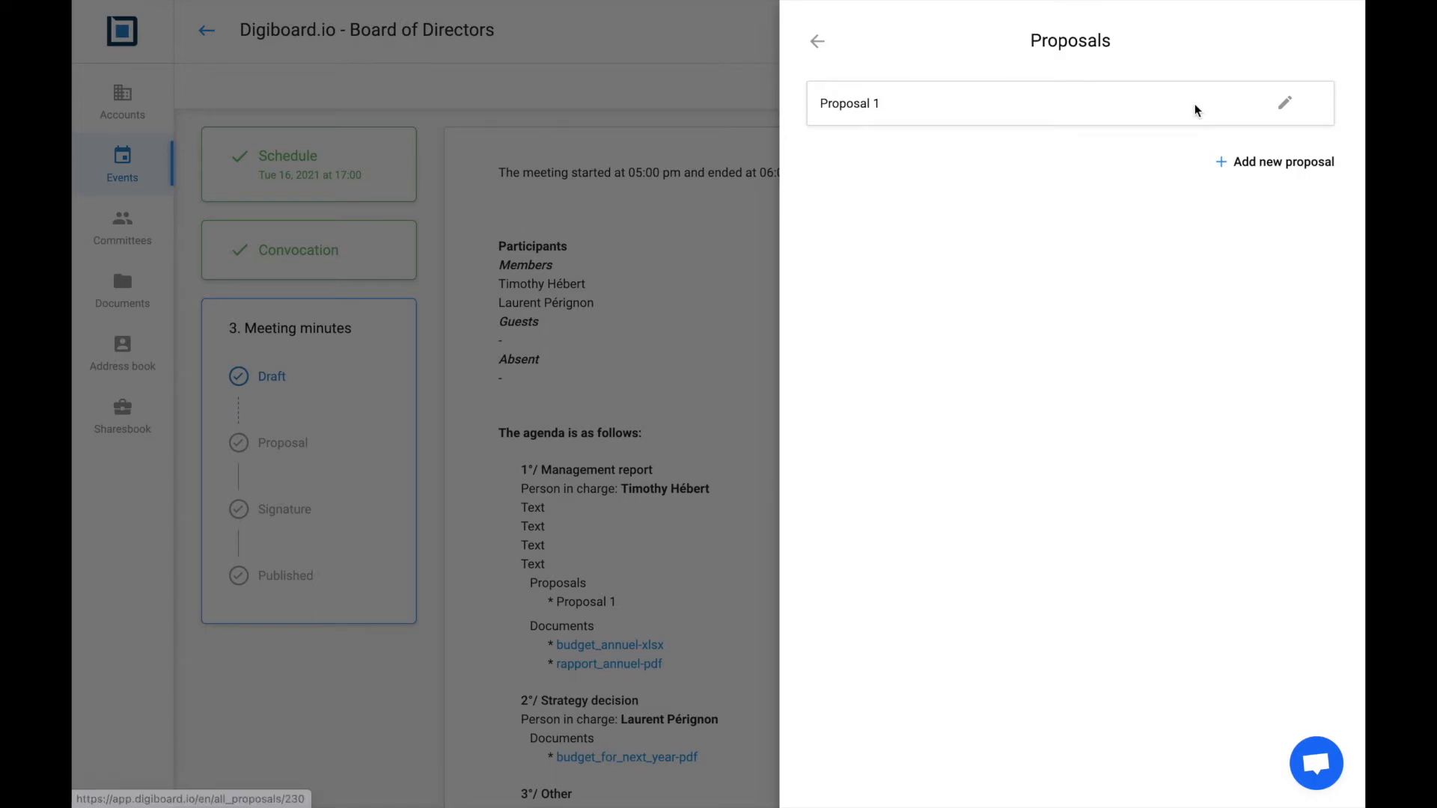
pyautogui.click(1289, 105)
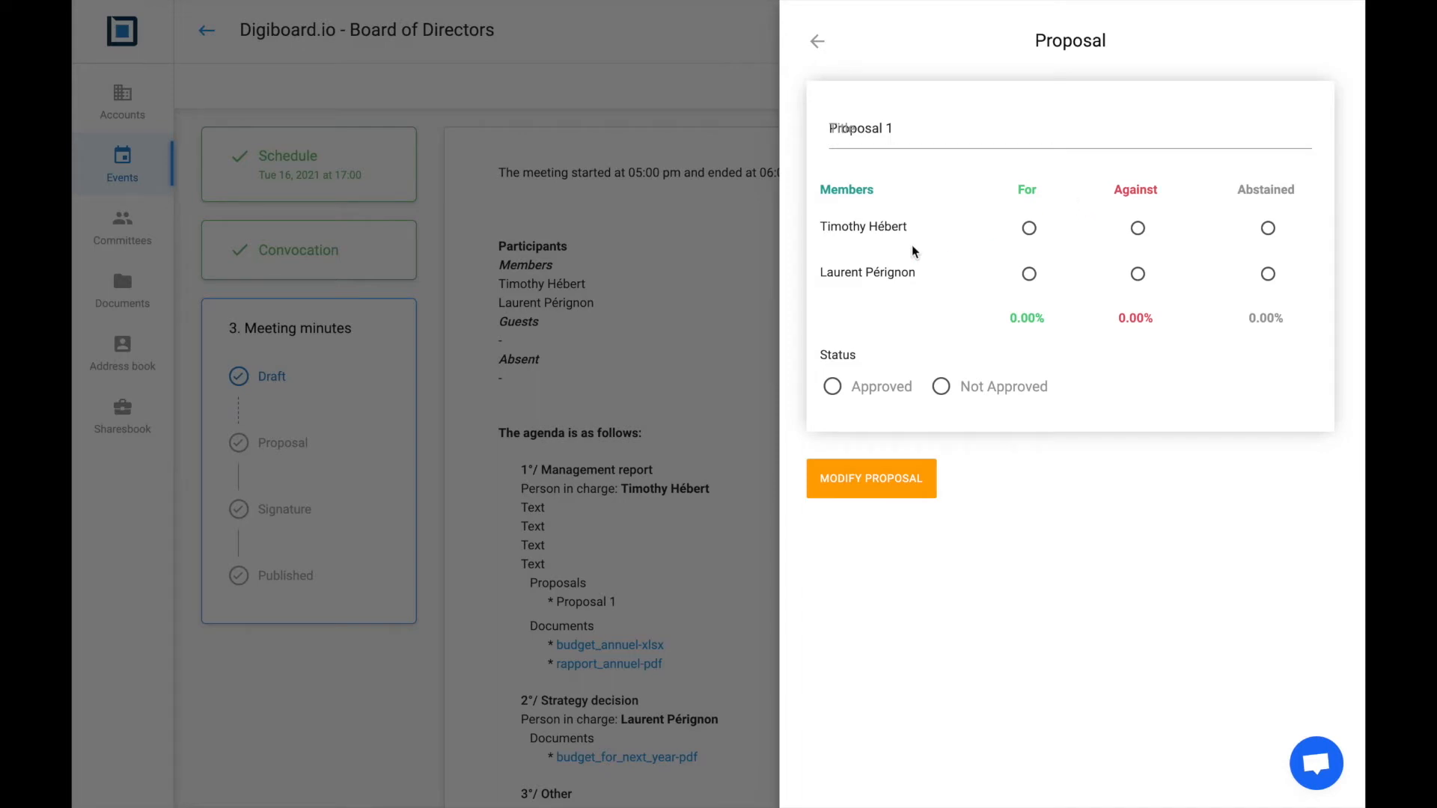
pyautogui.click(1030, 233)
pyautogui.click(1031, 277)
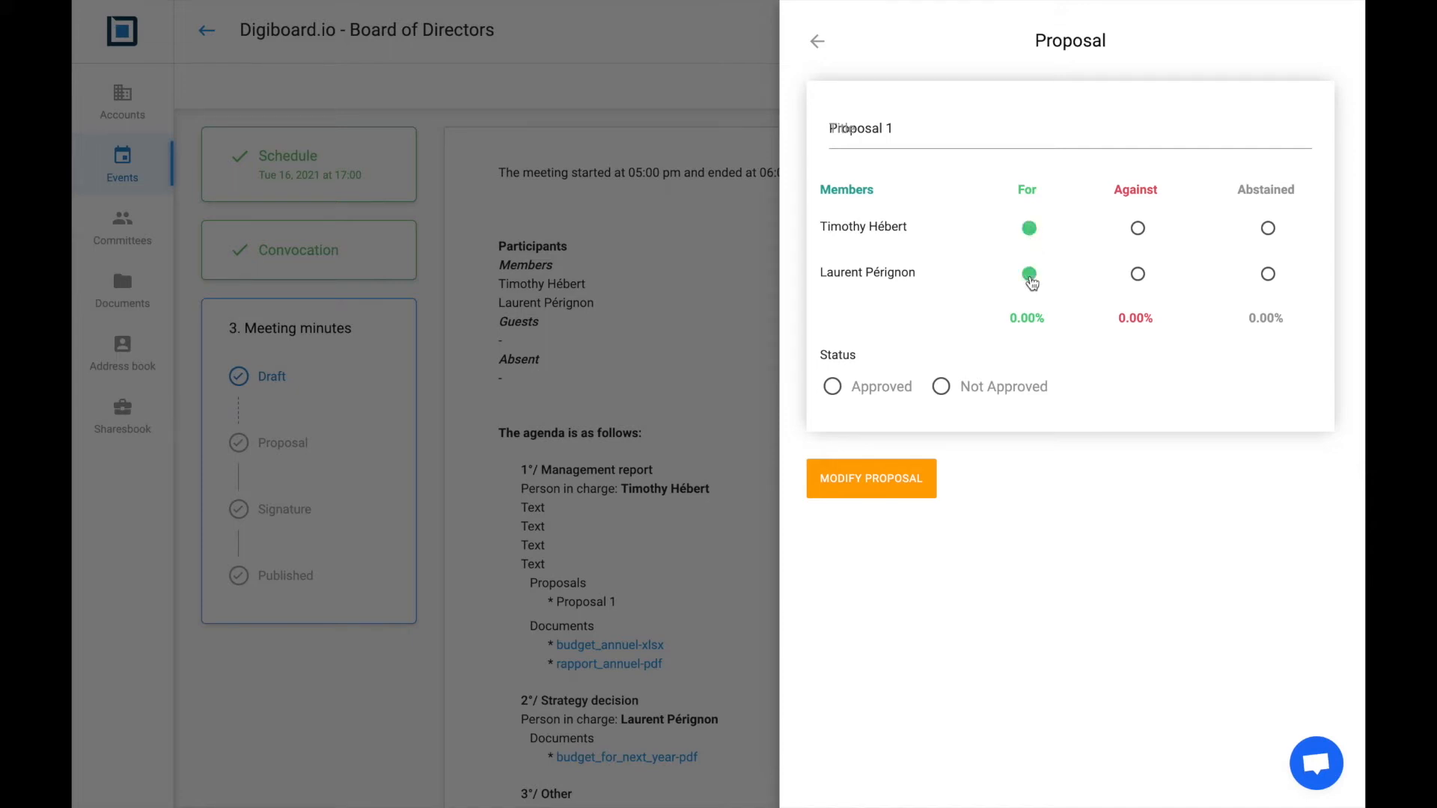
pyautogui.click(832, 387)
pyautogui.click(875, 492)
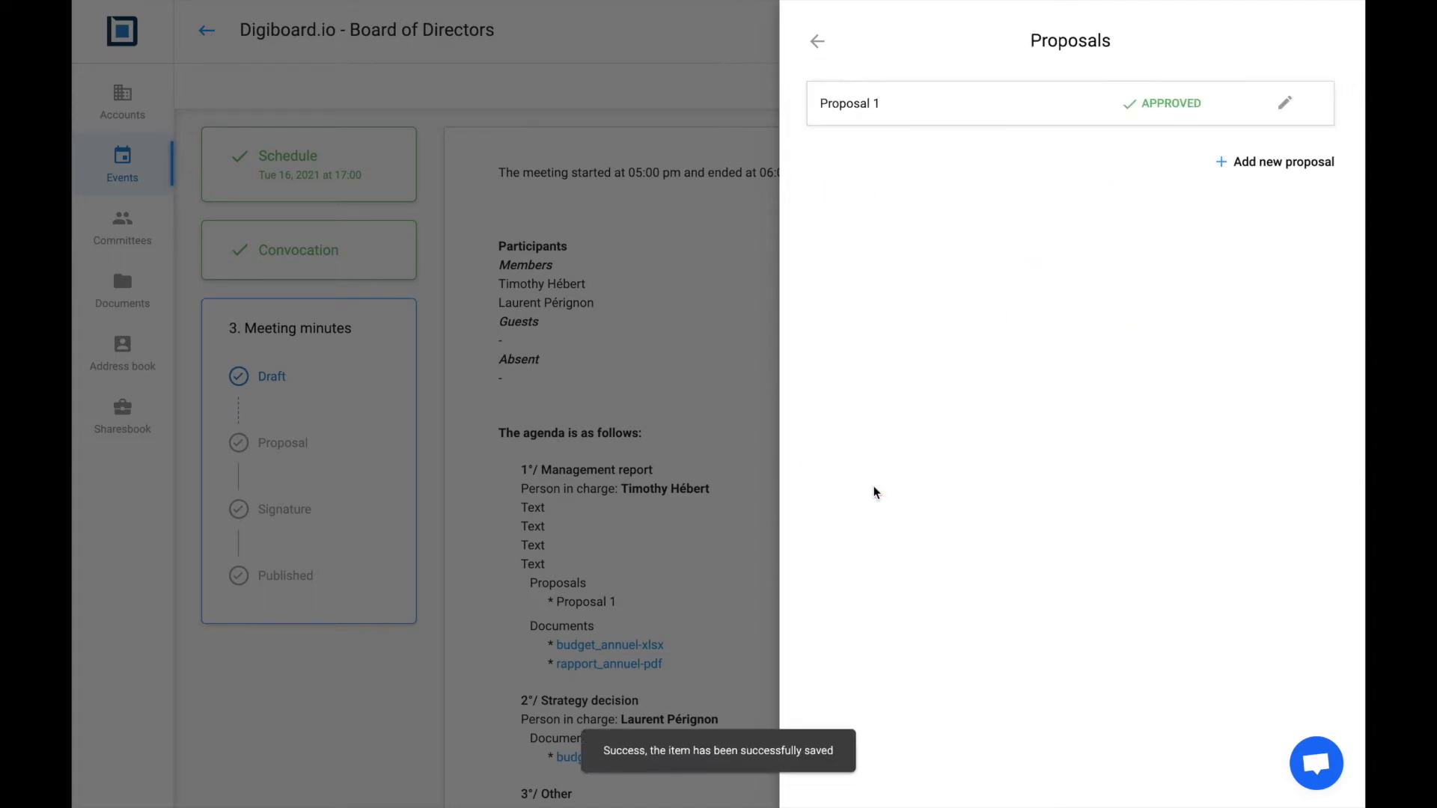
pyautogui.click(818, 48)
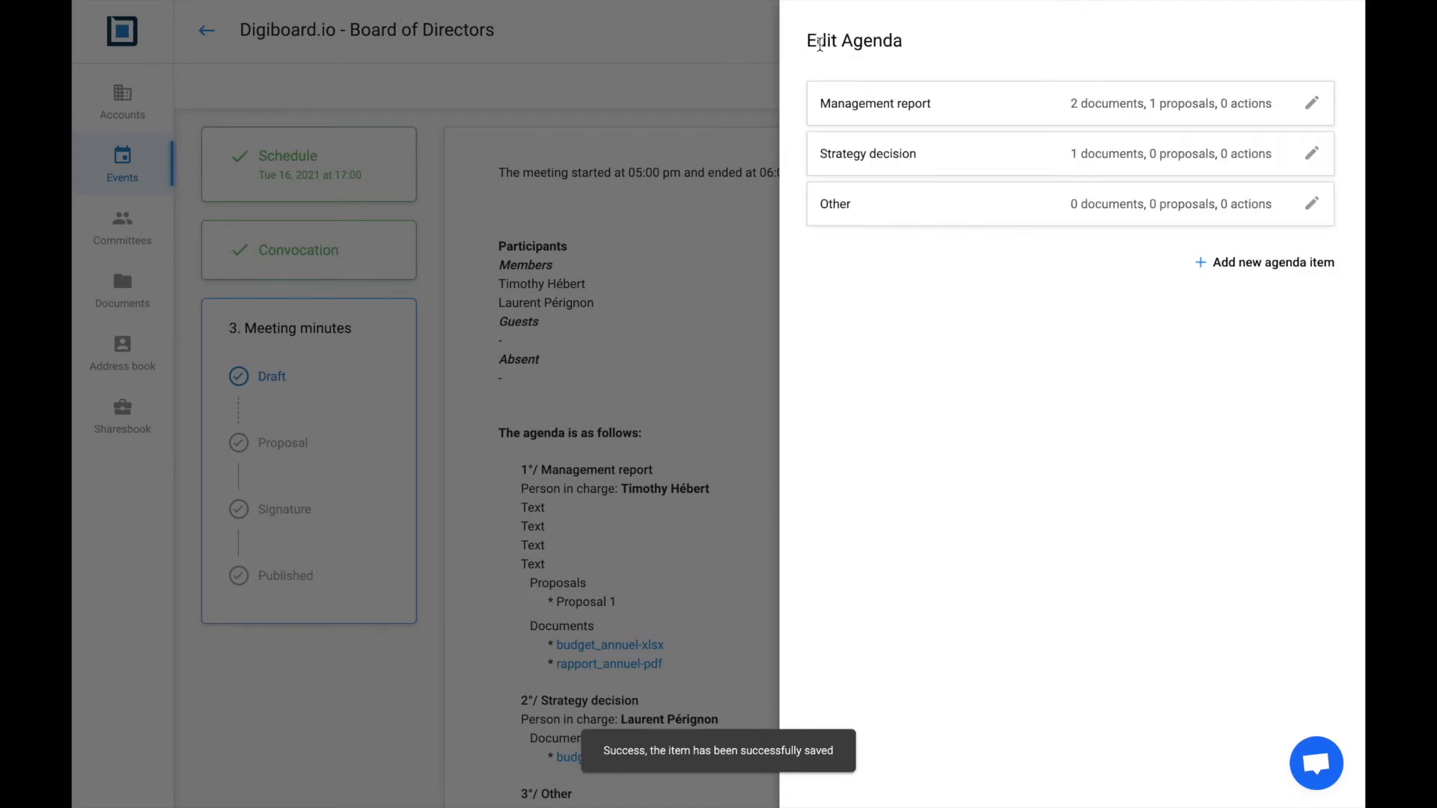
# Add action 'Task1' to Management report, assigned to the first member
pyautogui.click(1246, 111)
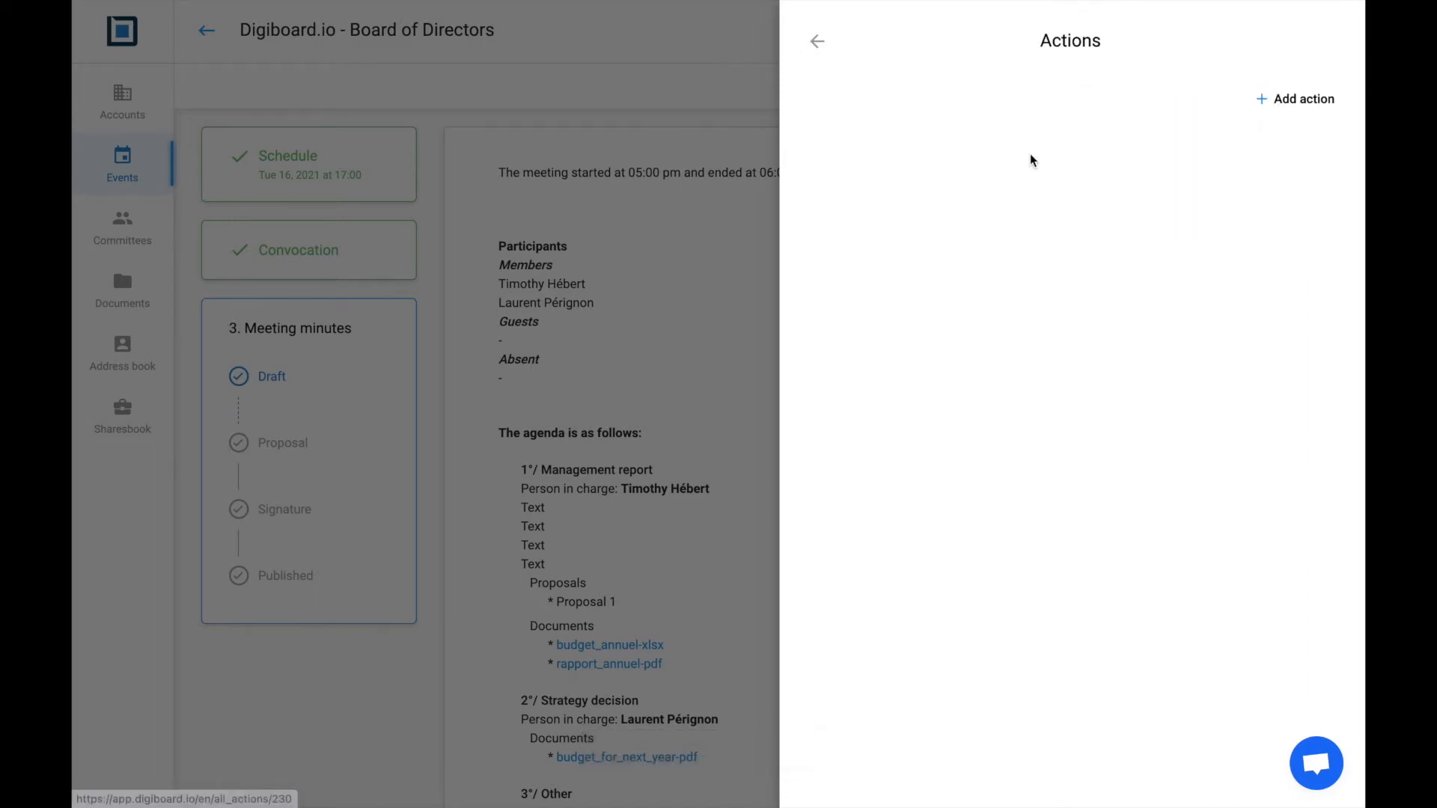
pyautogui.click(1283, 100)
pyautogui.click(924, 110)
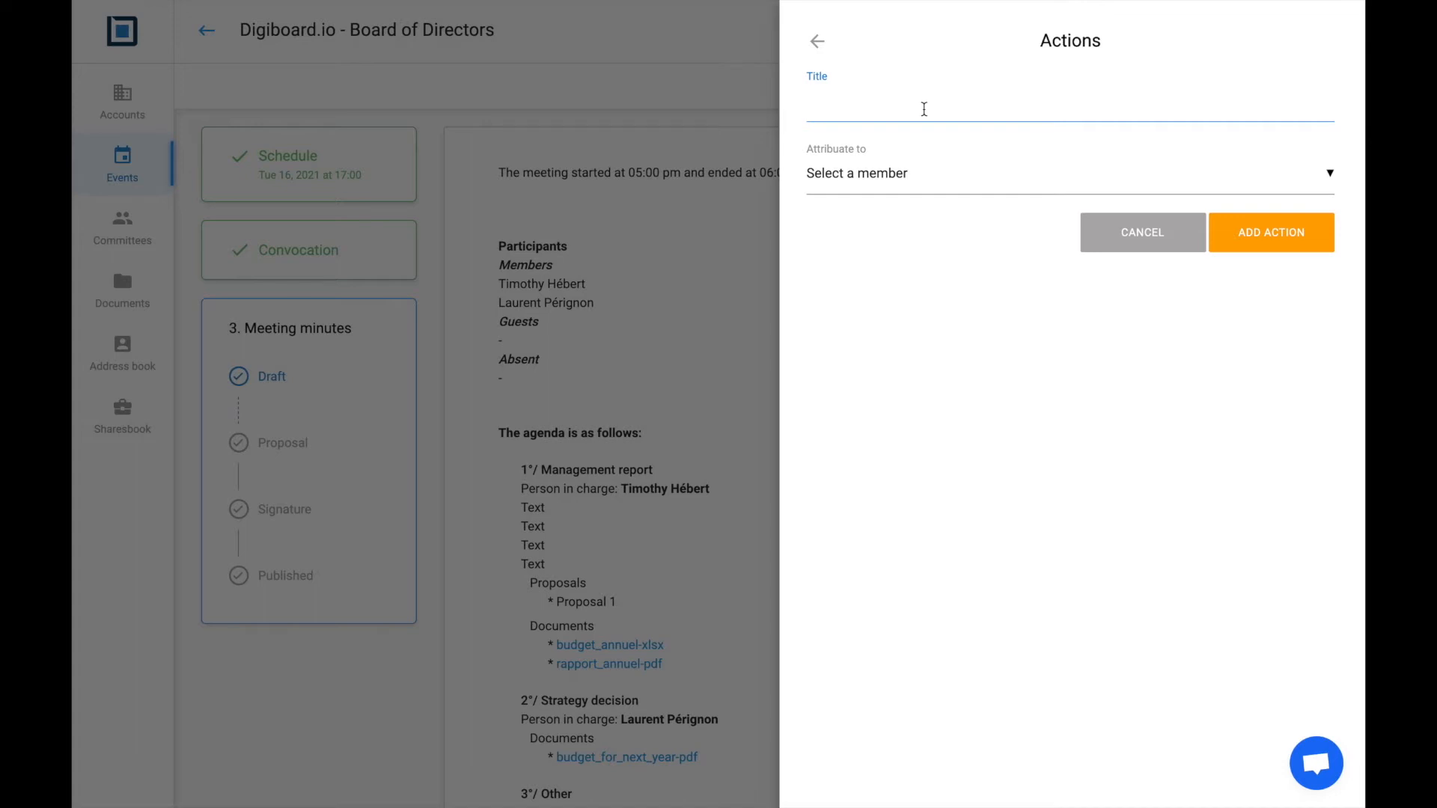
pyautogui.write('Task1')
pyautogui.click(1017, 182)
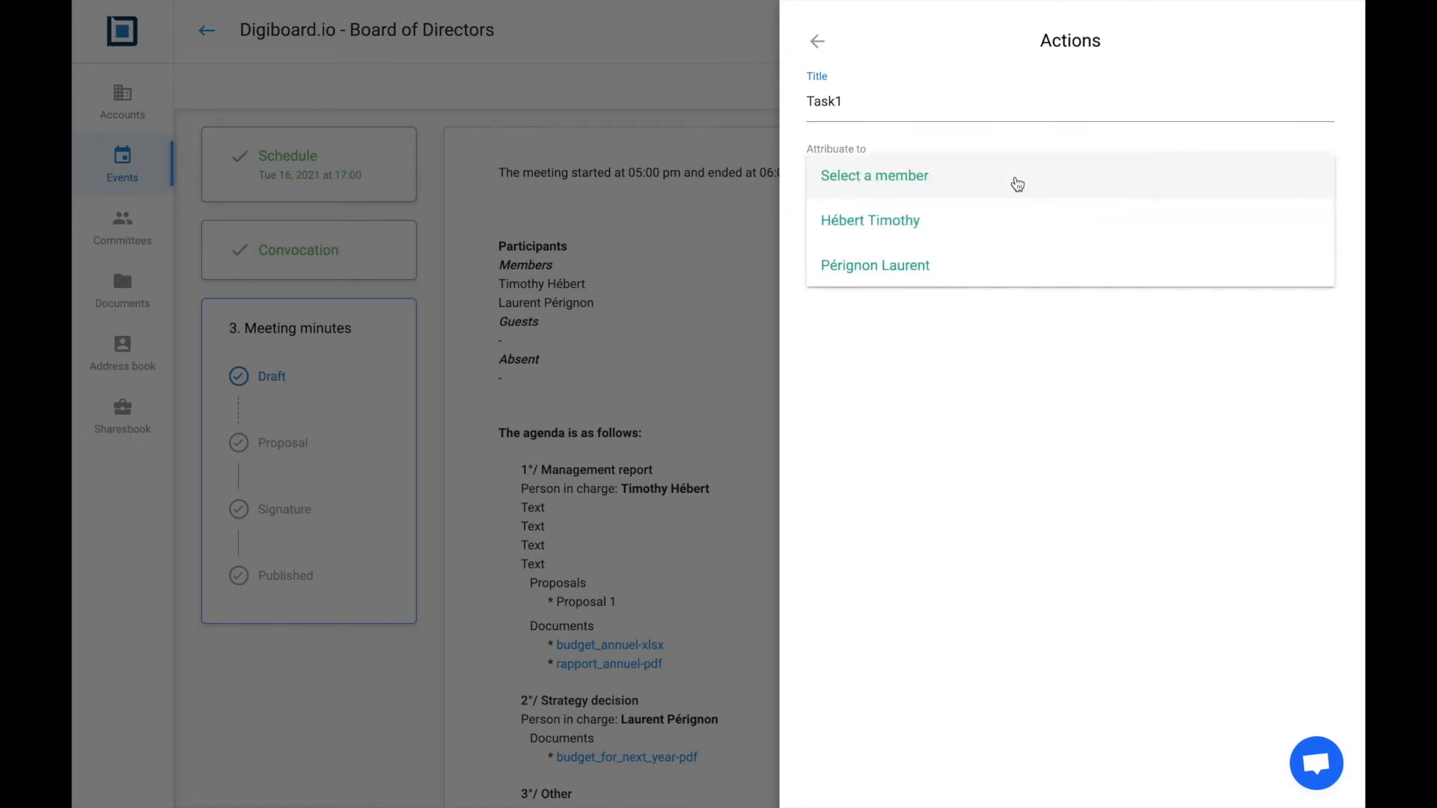
pyautogui.click(953, 221)
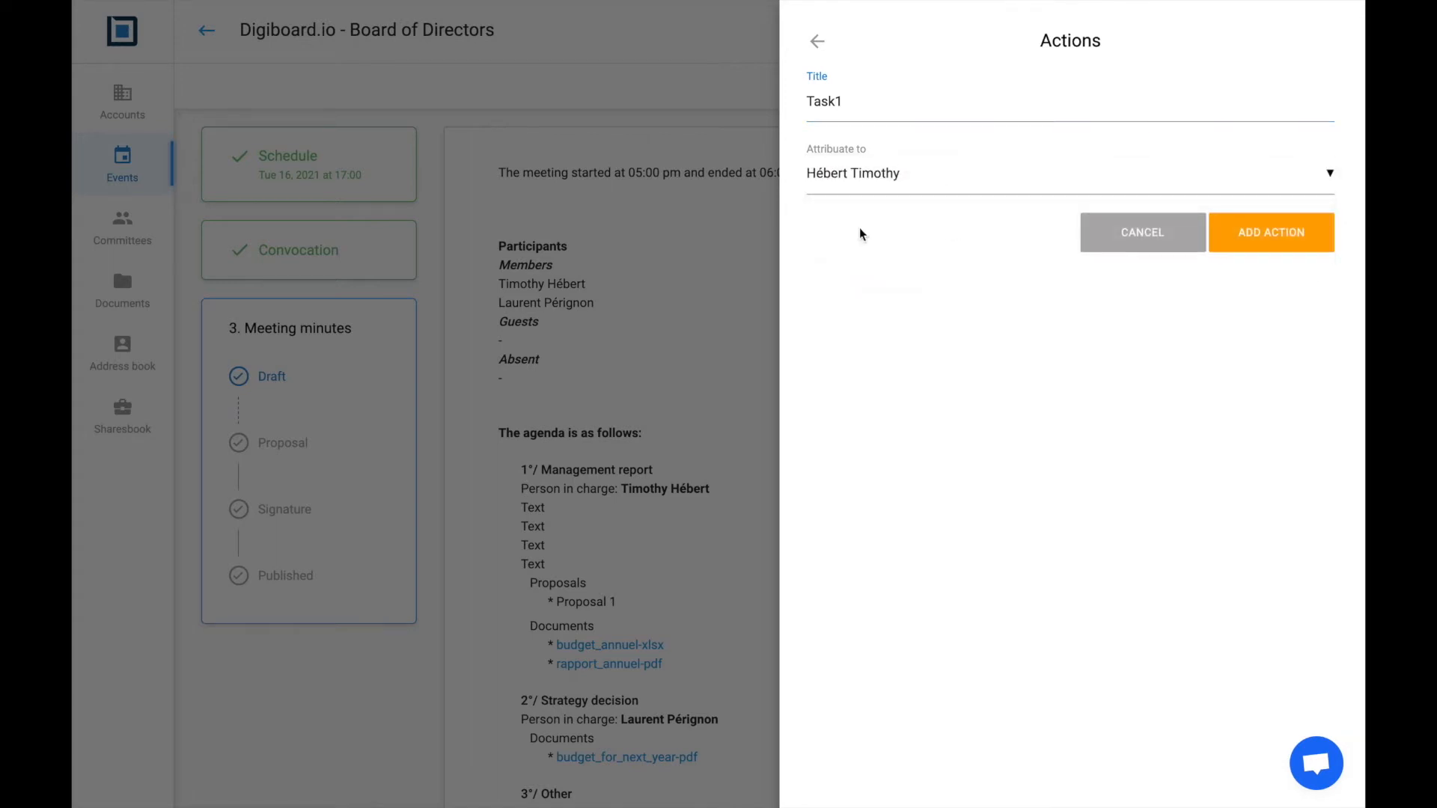
pyautogui.click(1292, 244)
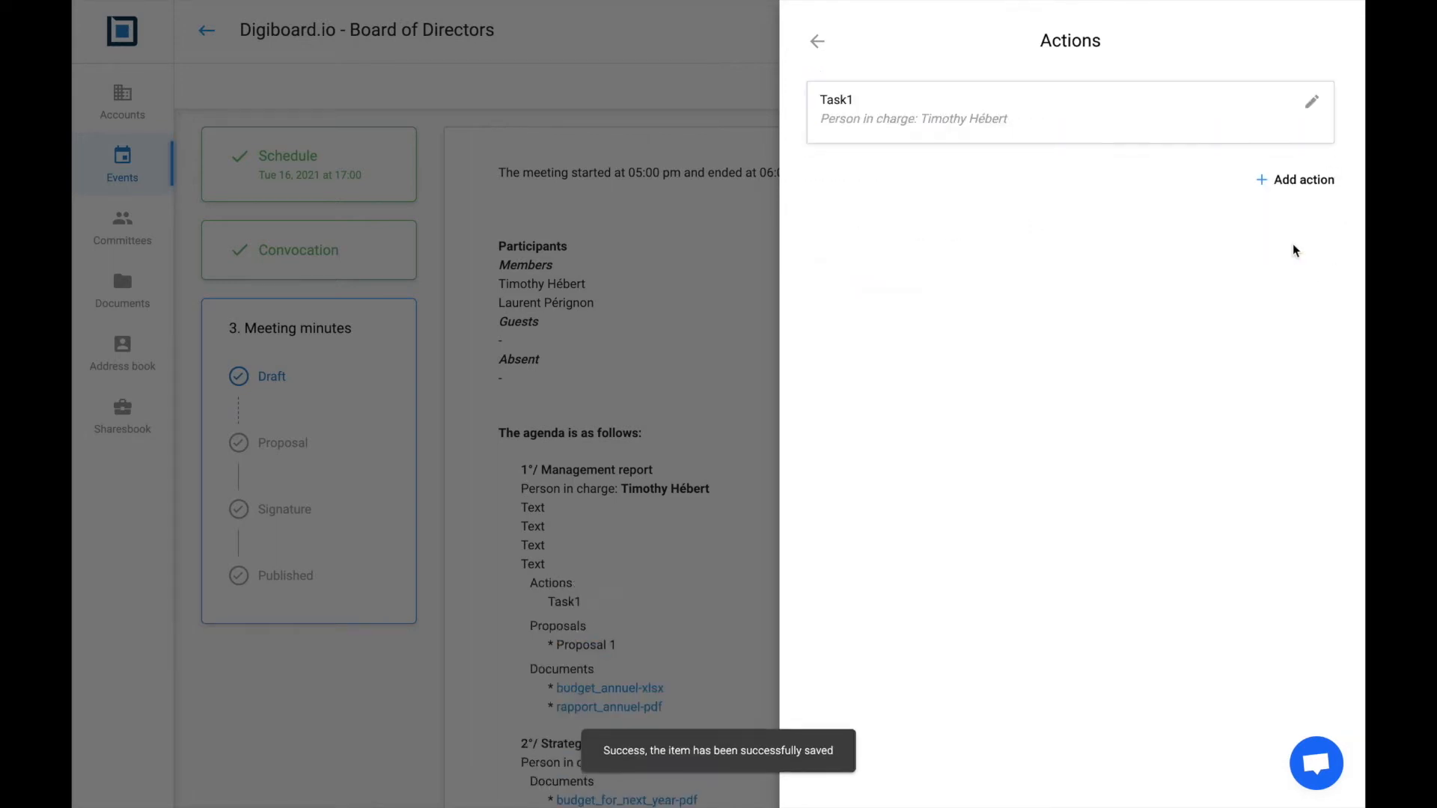
# Add action 'Task2' to Management report, assigned to the second member
pyautogui.click(1292, 182)
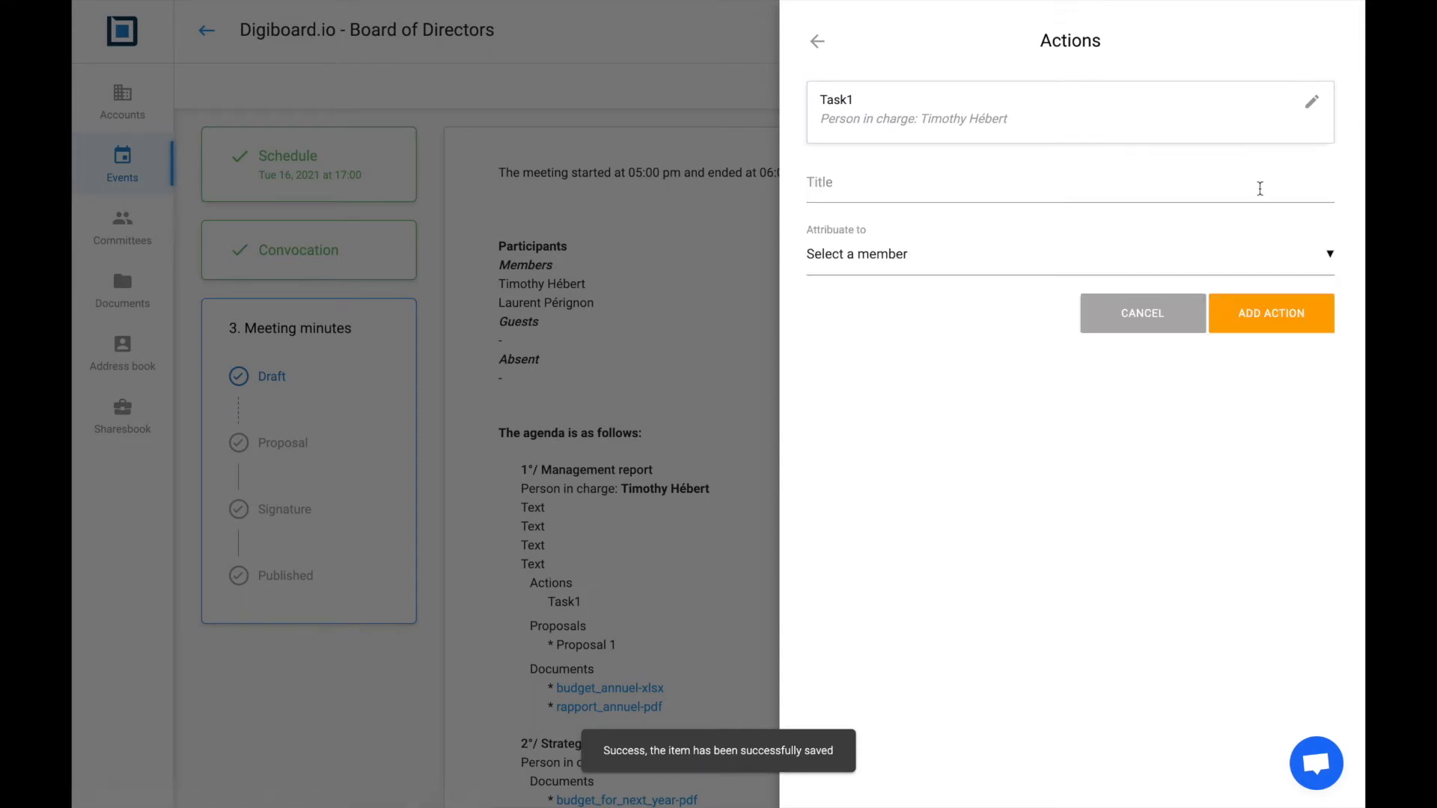
pyautogui.click(1053, 187)
pyautogui.click(940, 234)
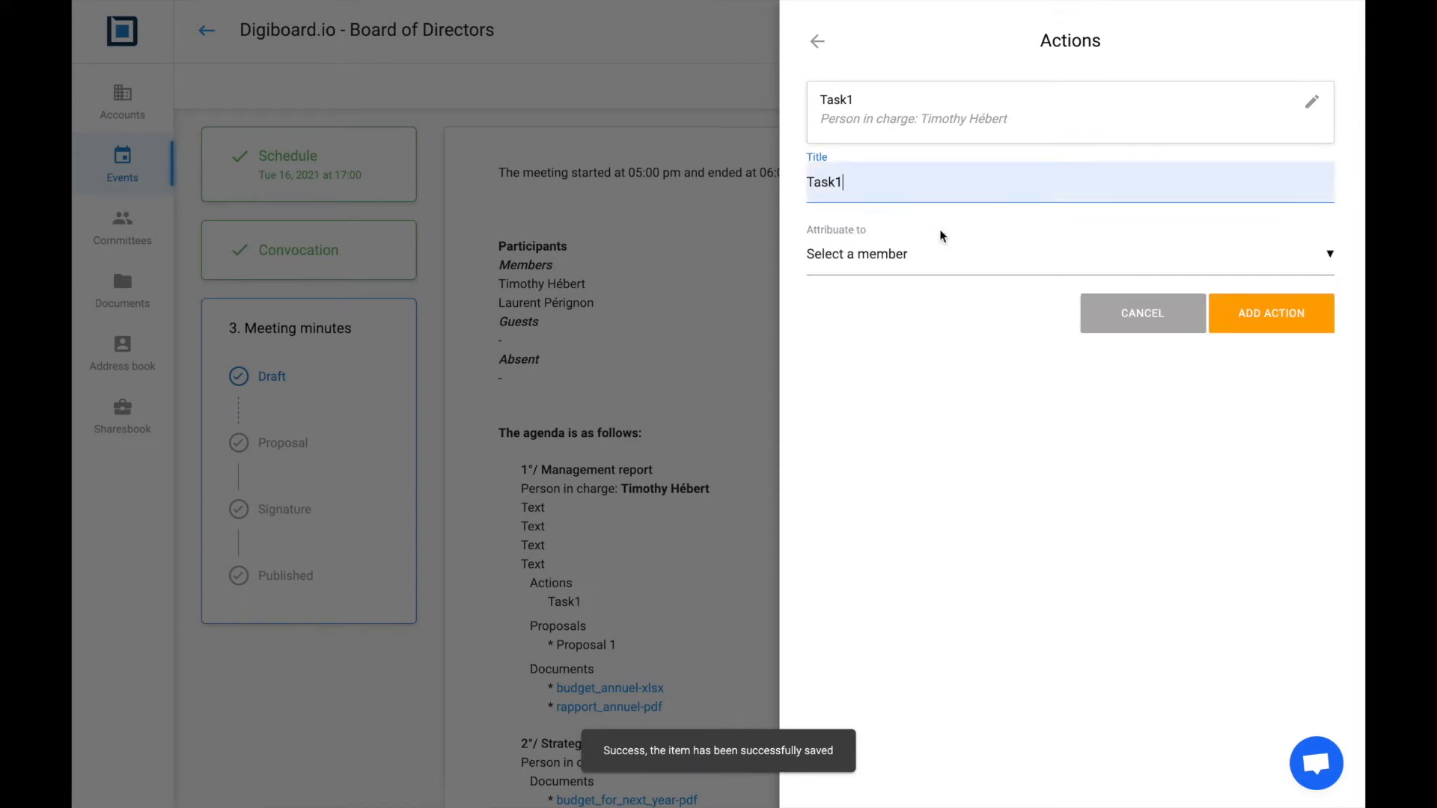
pyautogui.press('BackSpace')
pyautogui.write('2')
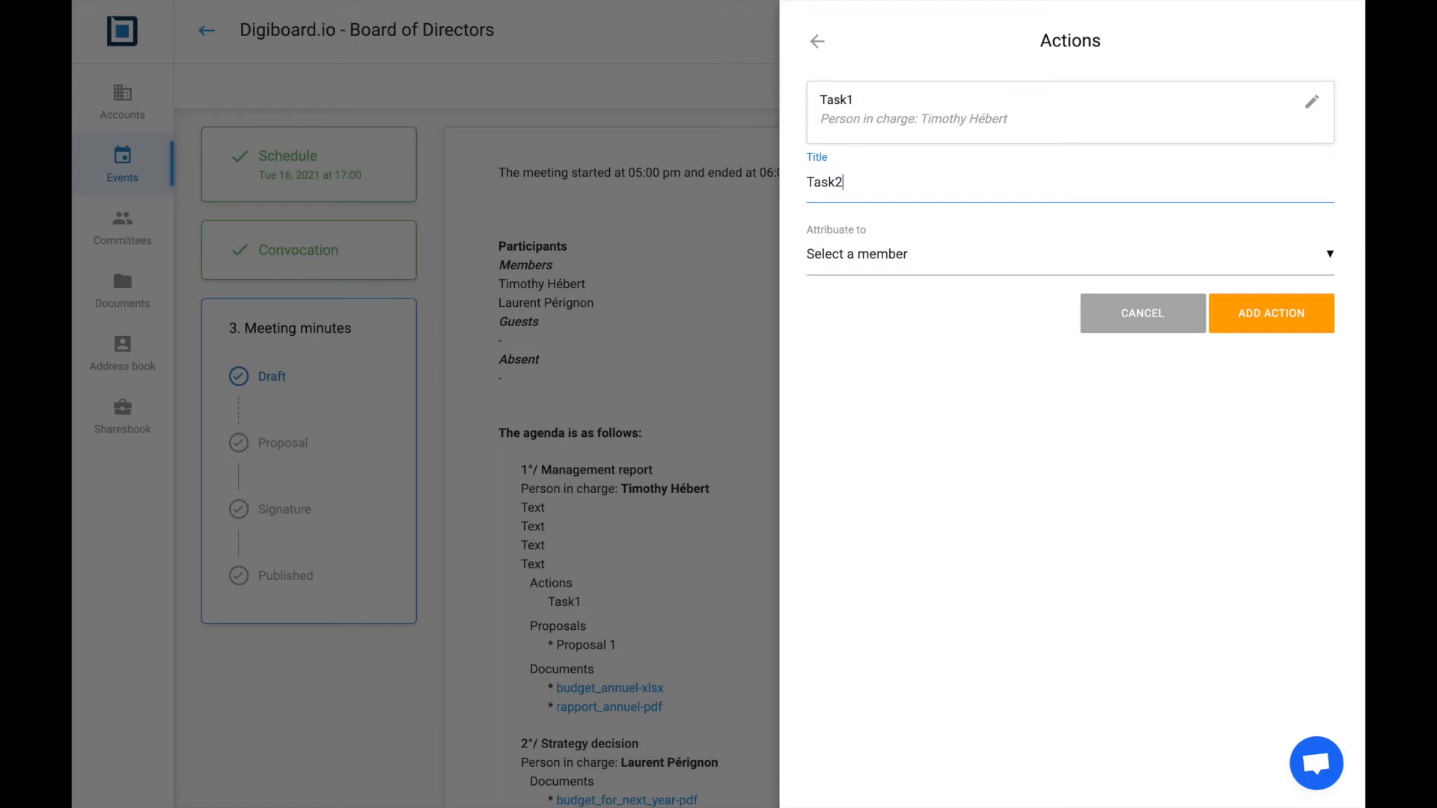
pyautogui.click(971, 269)
pyautogui.click(936, 346)
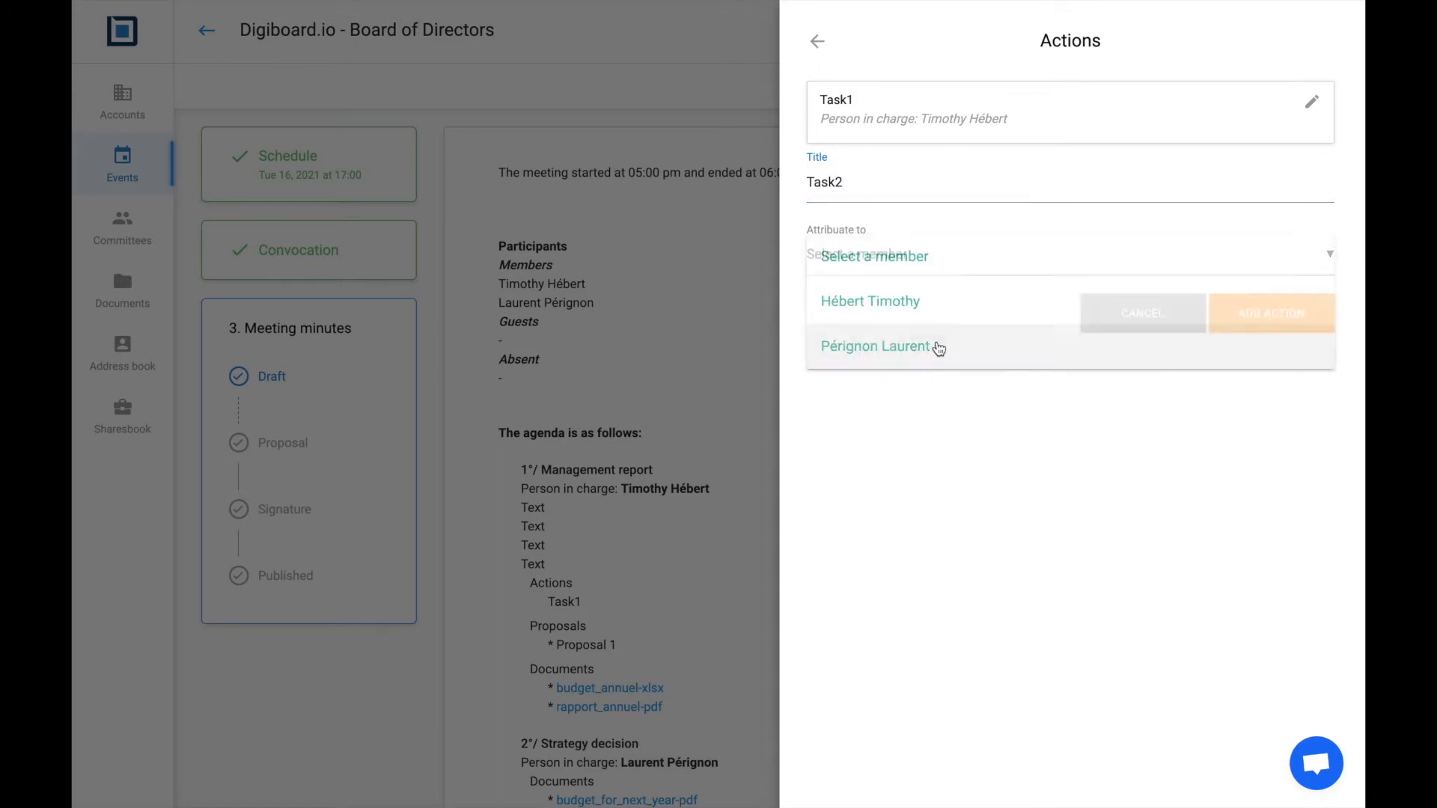
pyautogui.click(1243, 309)
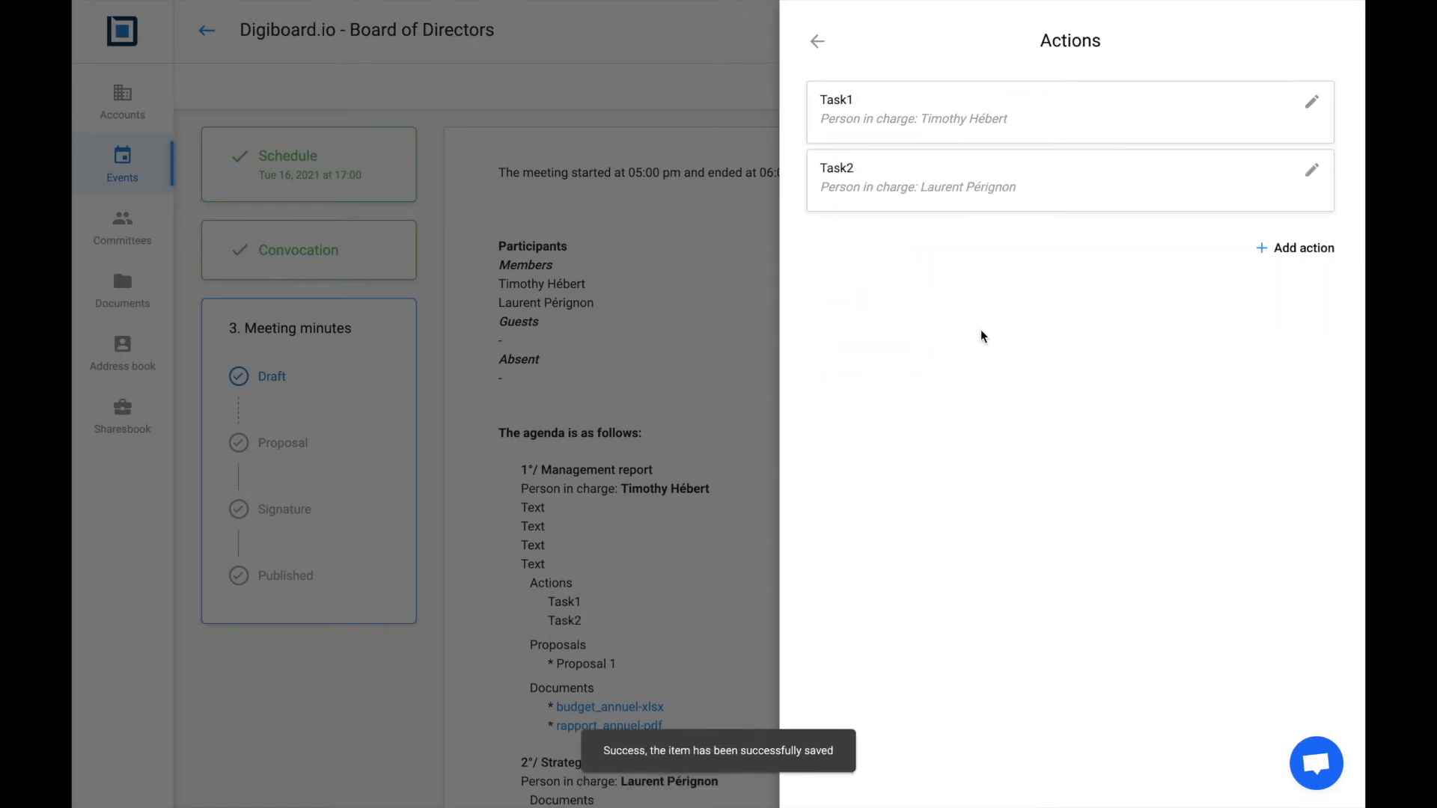
pyautogui.click(817, 42)
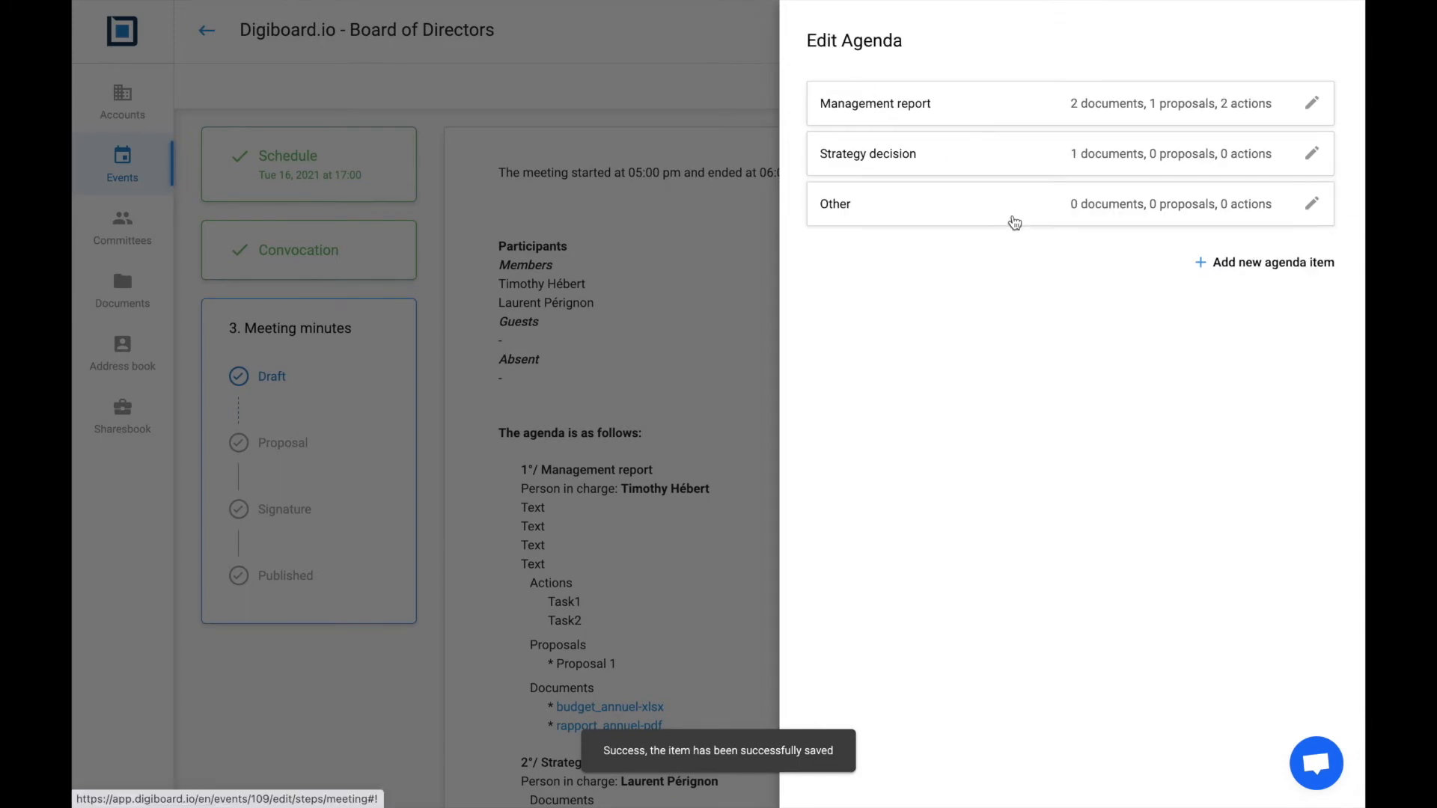
# Give the Strategy decision agenda item a multi-line 'Text' description and save it
pyautogui.click(1312, 154)
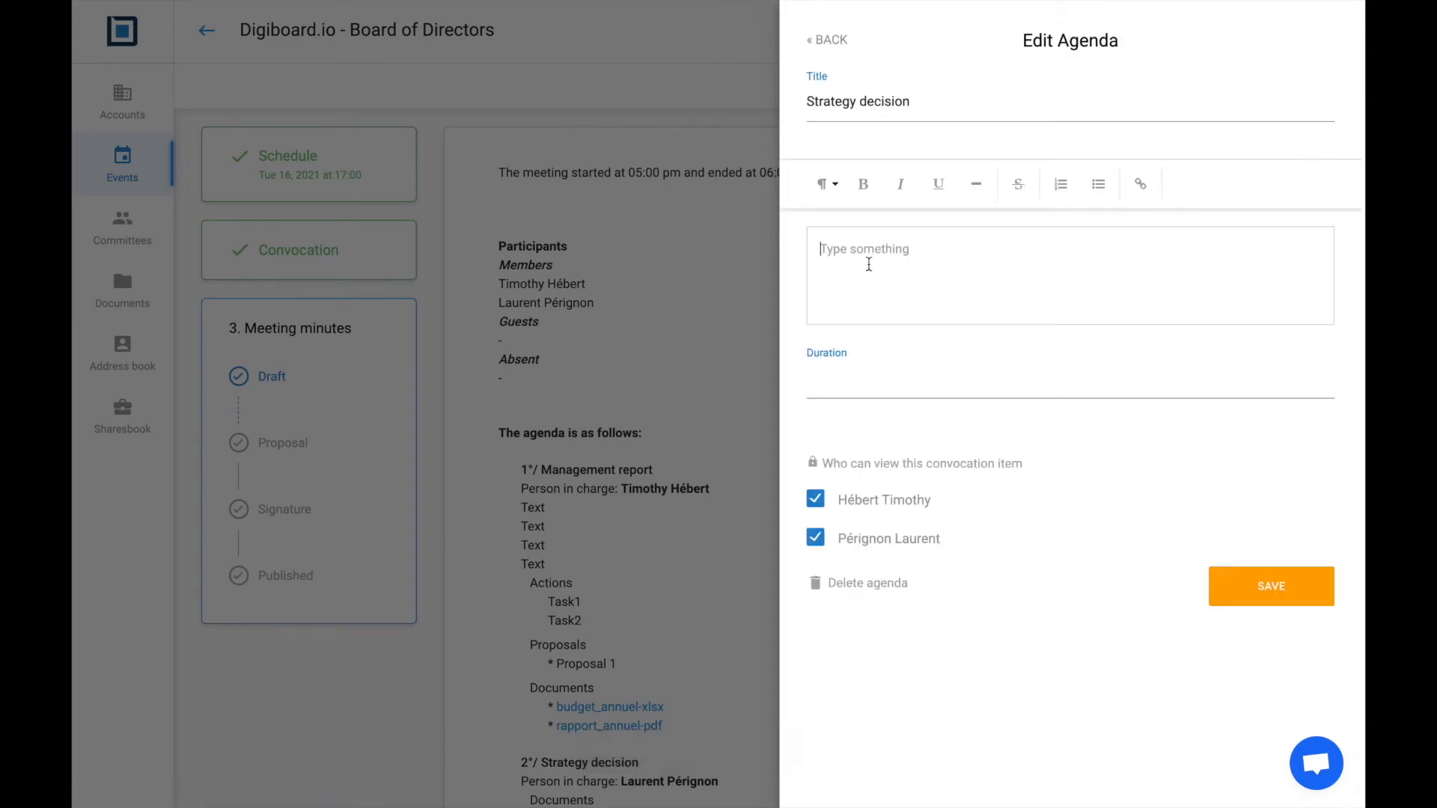
pyautogui.write('Texte')
pyautogui.press('BackSpace')
pyautogui.hotkey('ctrl', 'a')
pyautogui.hotkey('ctrl', 'c')
pyautogui.press('Right')
pyautogui.press('Return')
pyautogui.hotkey('ctrl', 'v')
pyautogui.press('Return')
pyautogui.press('Return')
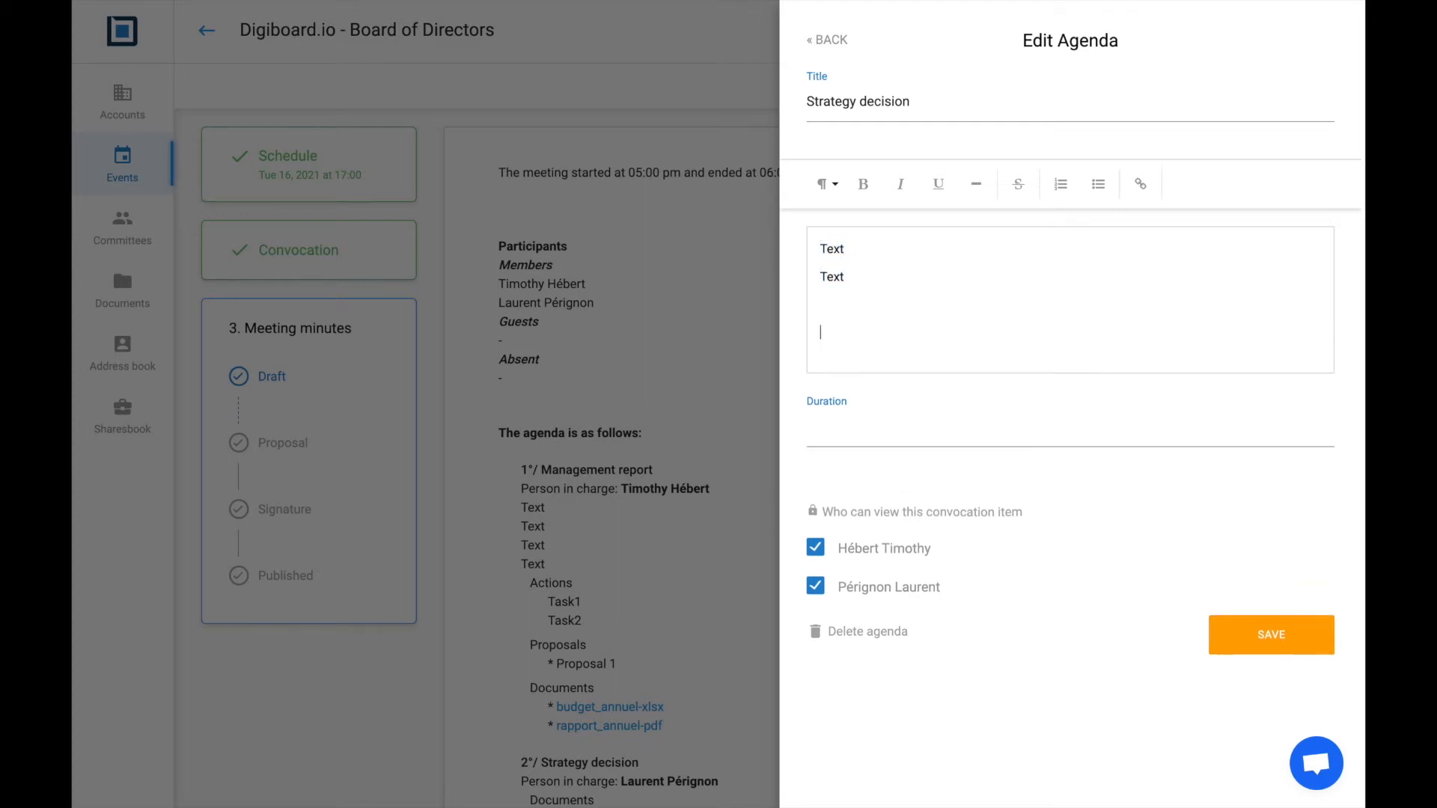
pyautogui.hotkey('ctrl', 'v')
pyautogui.press('Return')
pyautogui.hotkey('ctrl', 'v')
pyautogui.press('Return')
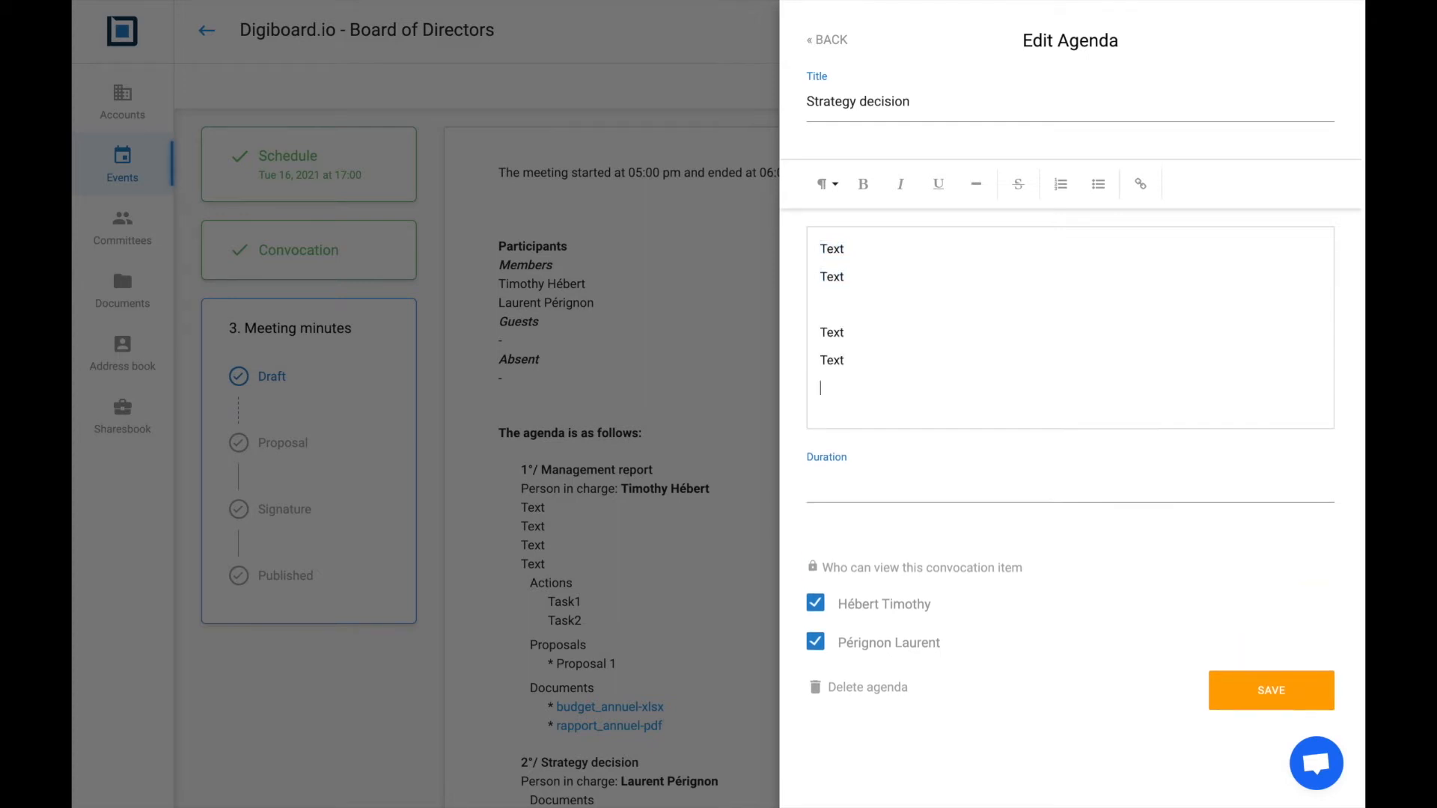
pyautogui.click(1226, 680)
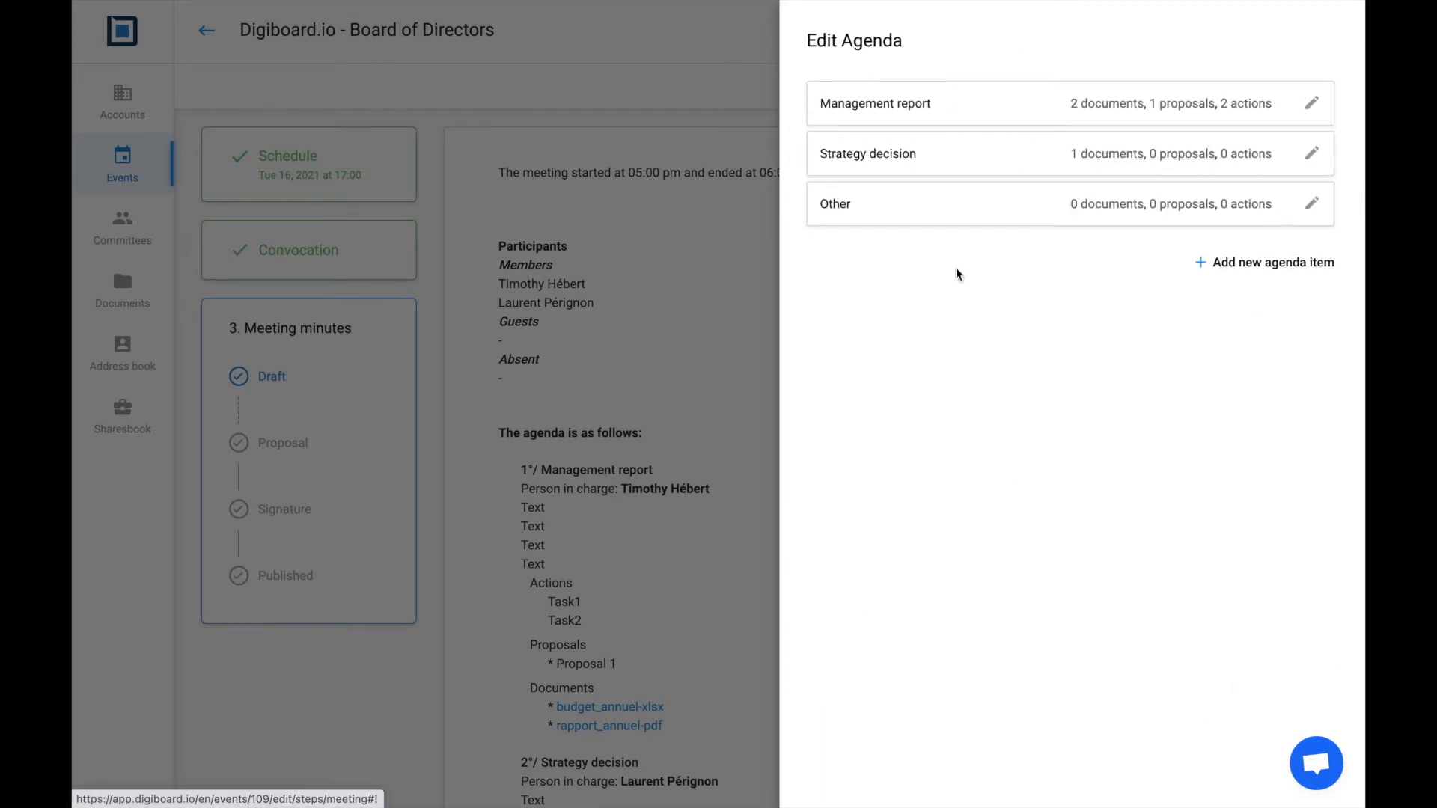
pyautogui.click(702, 307)
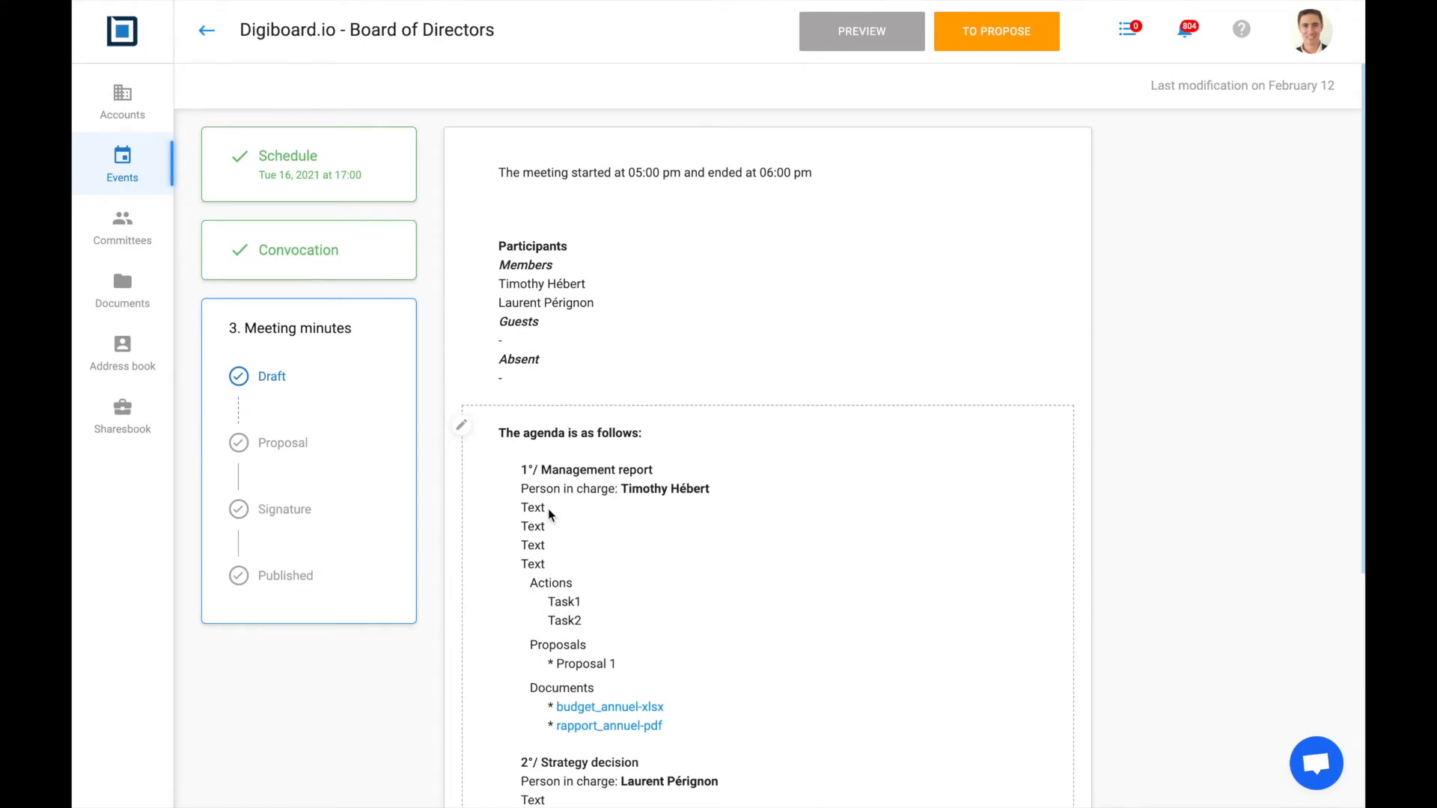
# Review the minutes draft, then advance it to the Proposal stage with TO PROPOSE
pyautogui.scroll(-3, 548, 509)
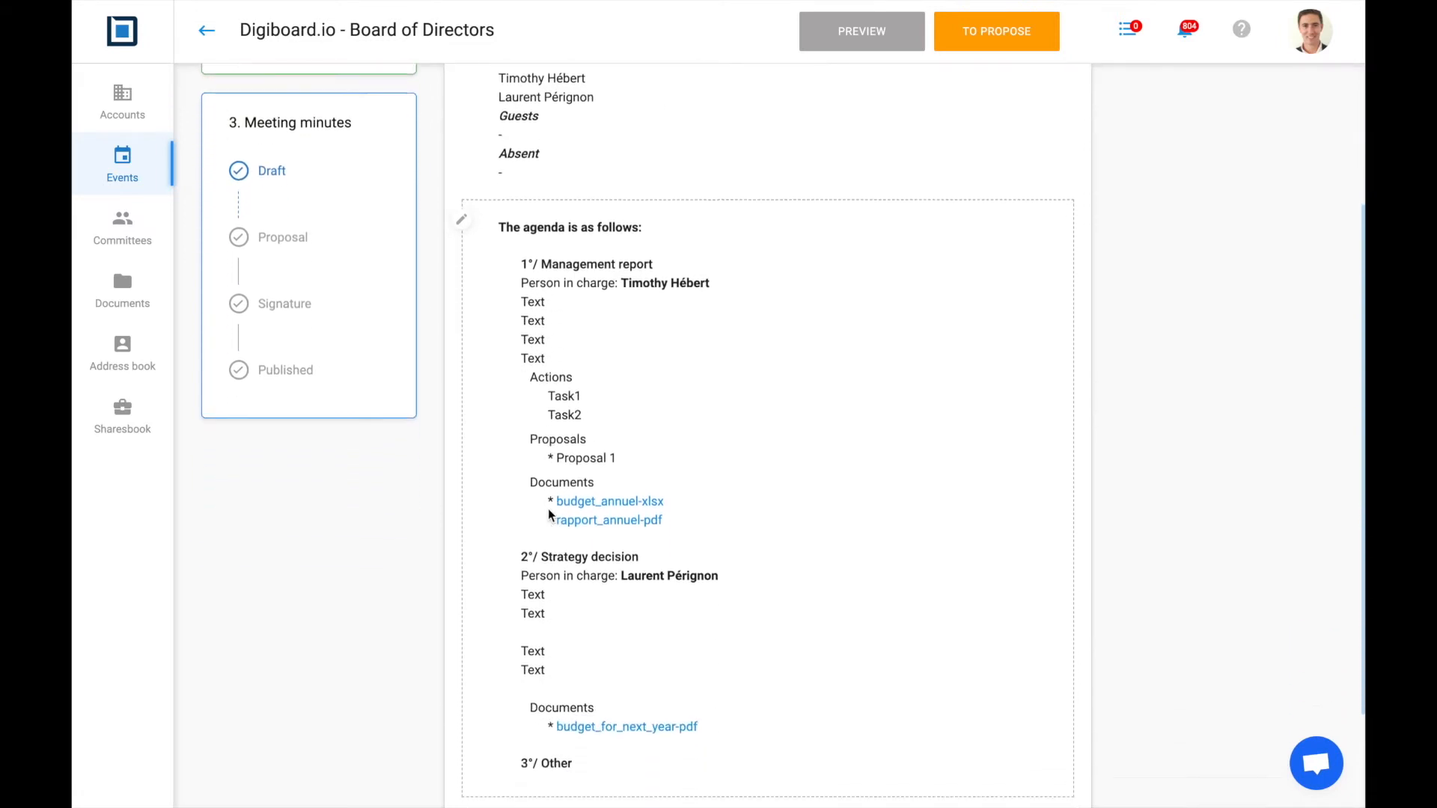
pyautogui.scroll(-1, 547, 509)
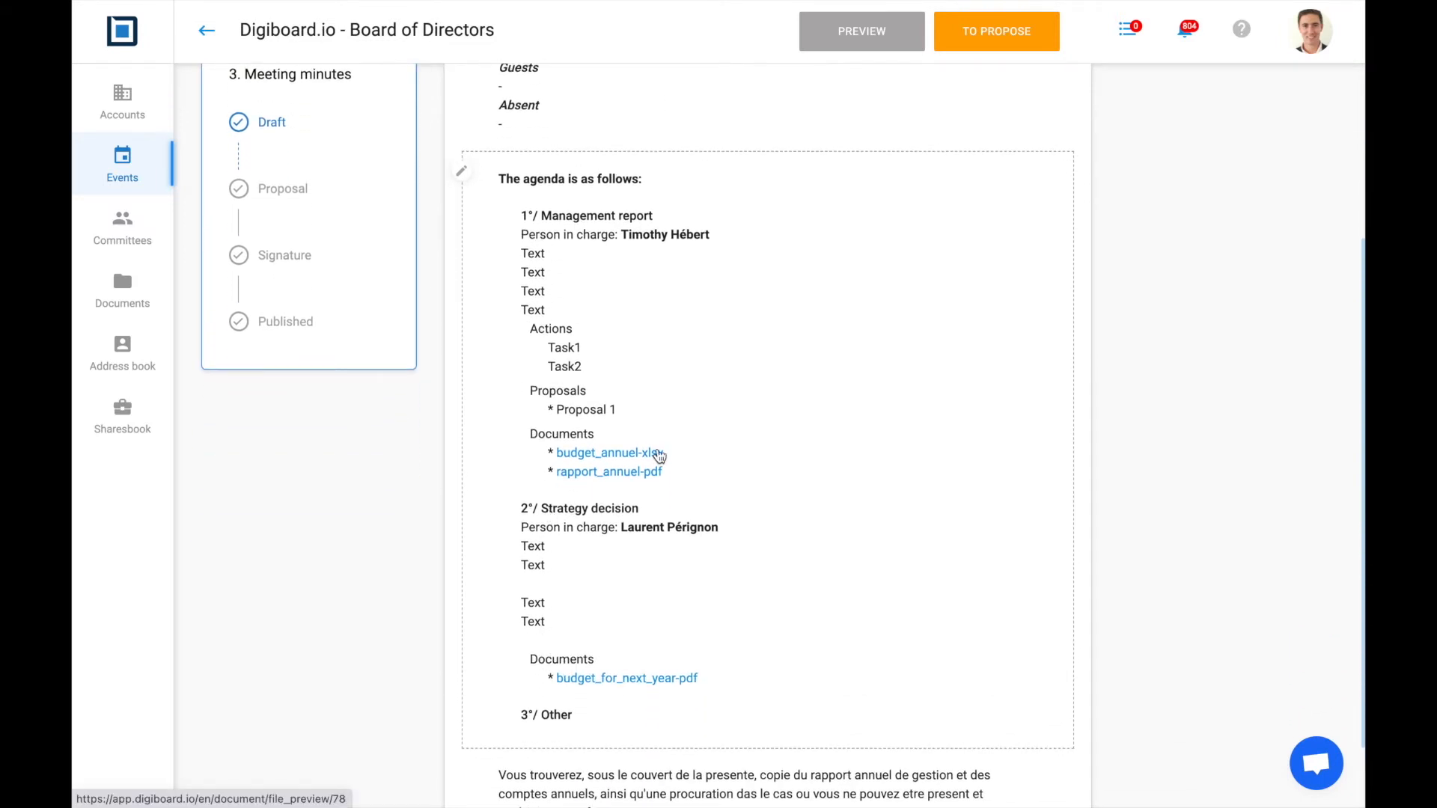
pyautogui.scroll(5, 659, 455)
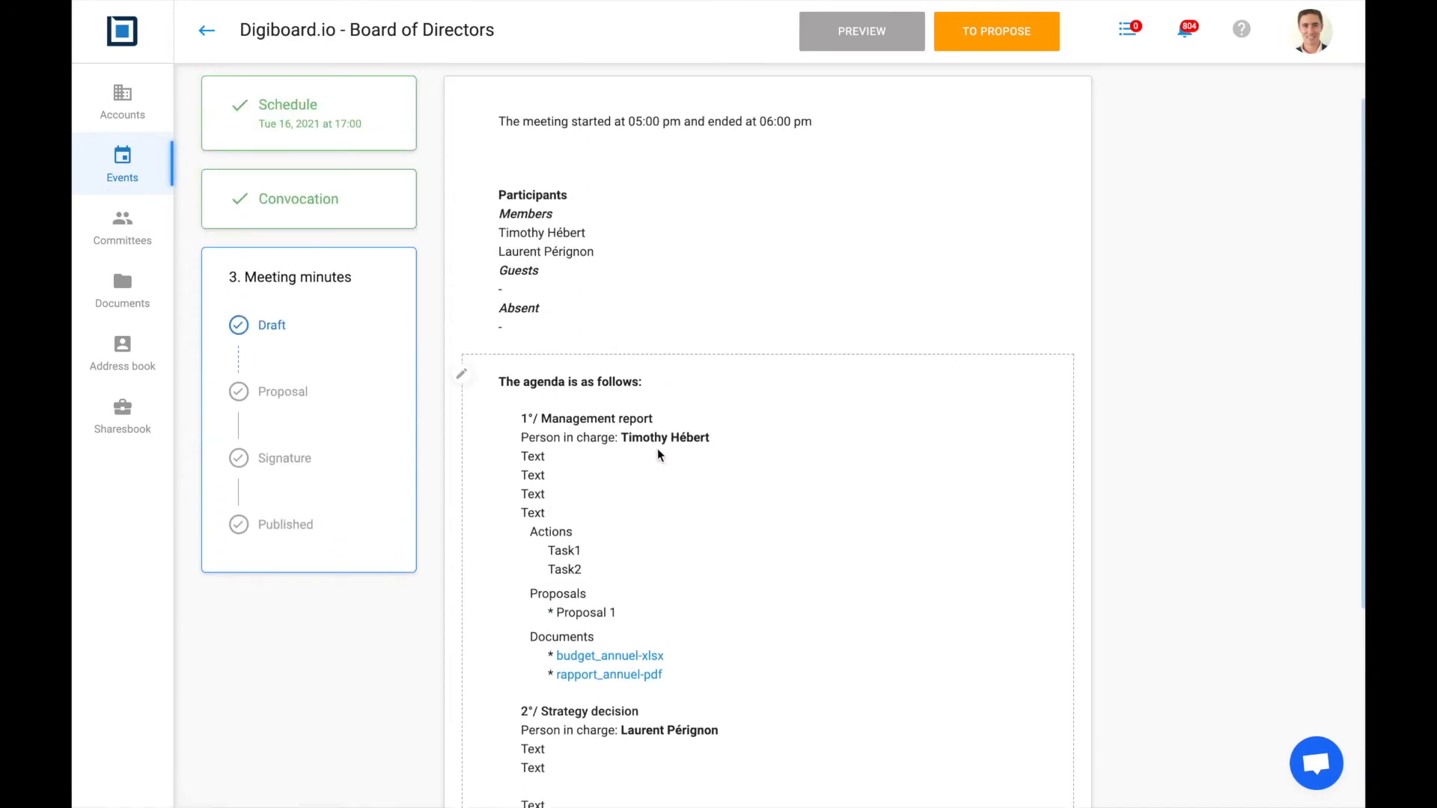
pyautogui.scroll(1, 659, 455)
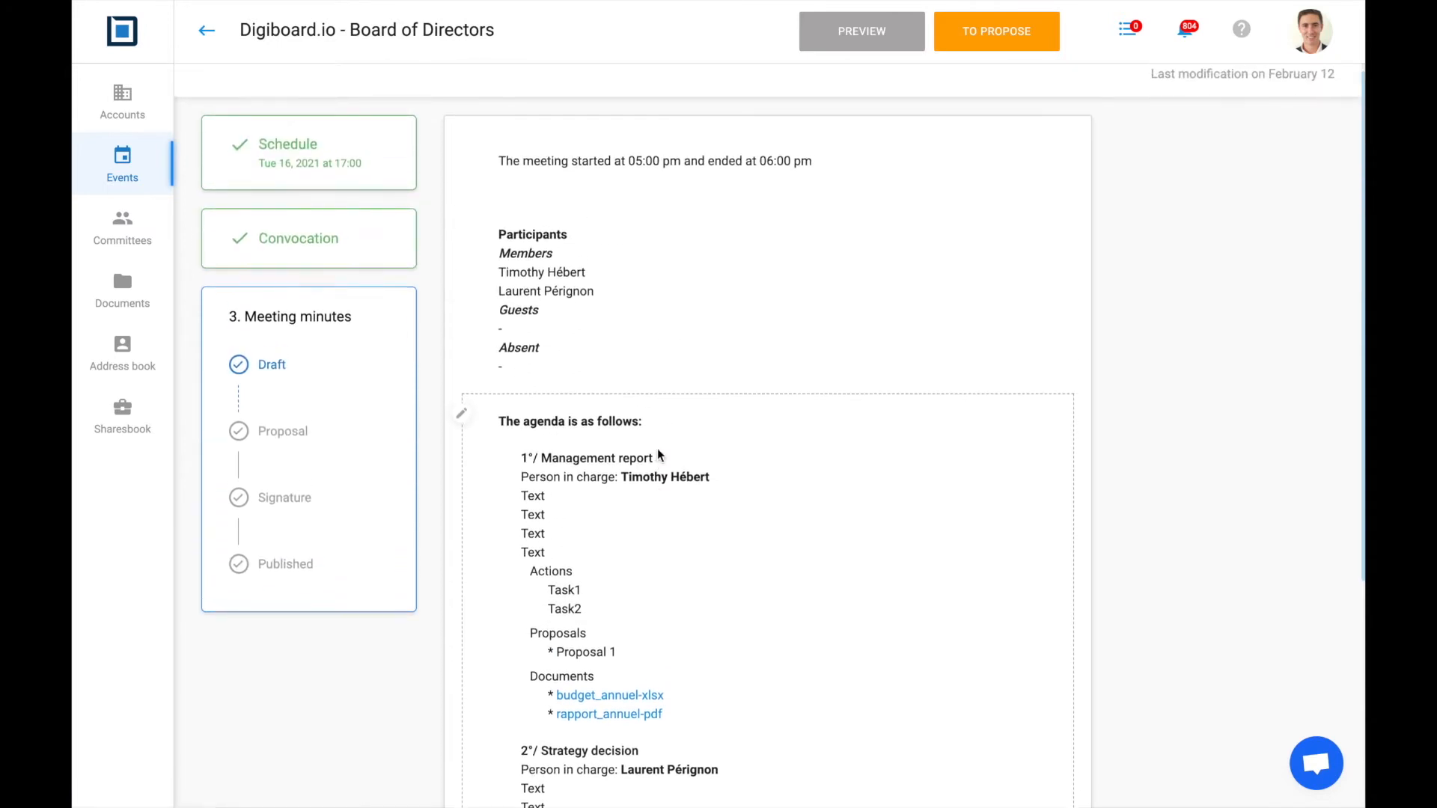
pyautogui.scroll(1, 659, 455)
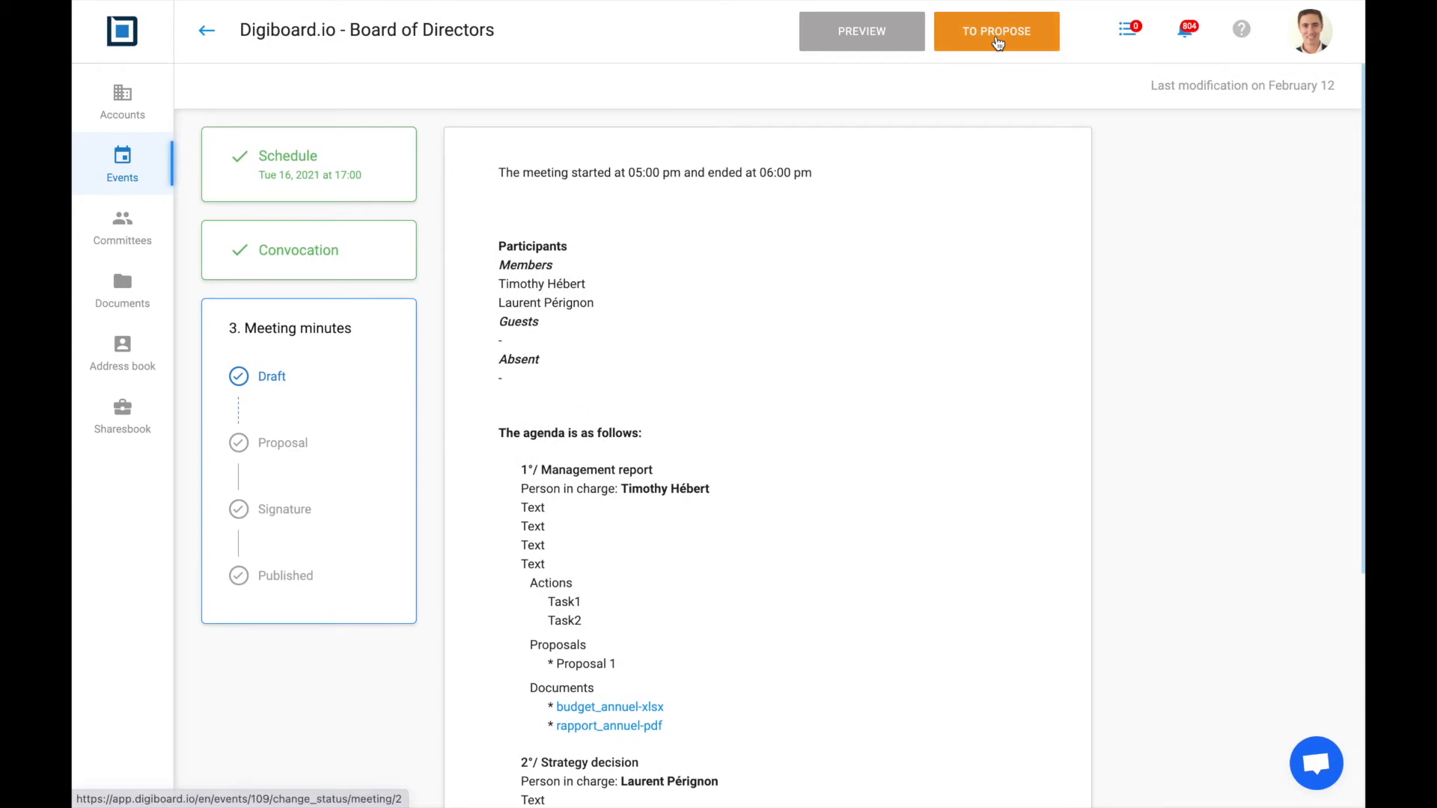
pyautogui.click(998, 43)
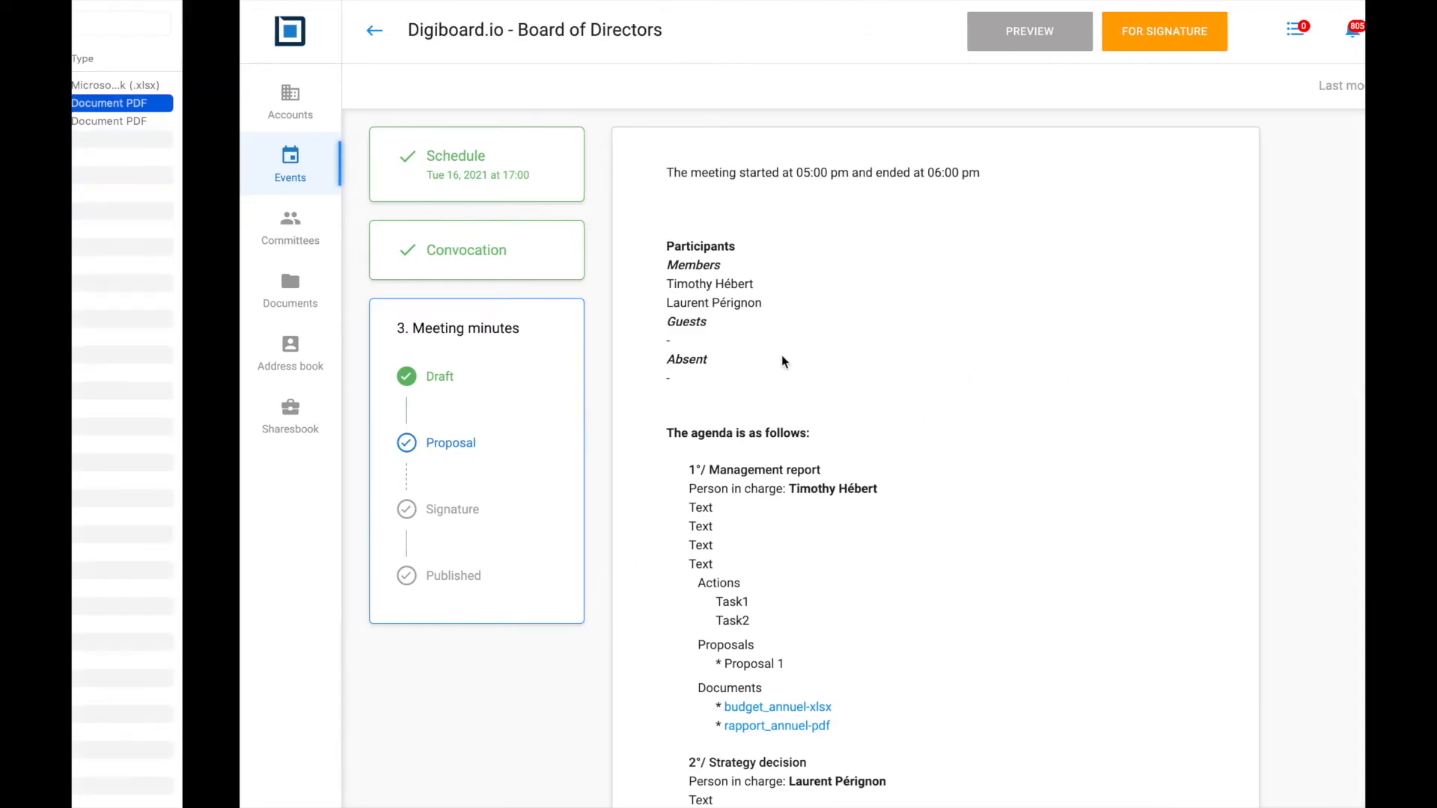
# In Mail, follow the 'Meeting minutes proposal' email's link back to the minutes page
pyautogui.hotkey('ctrl', 'Right')
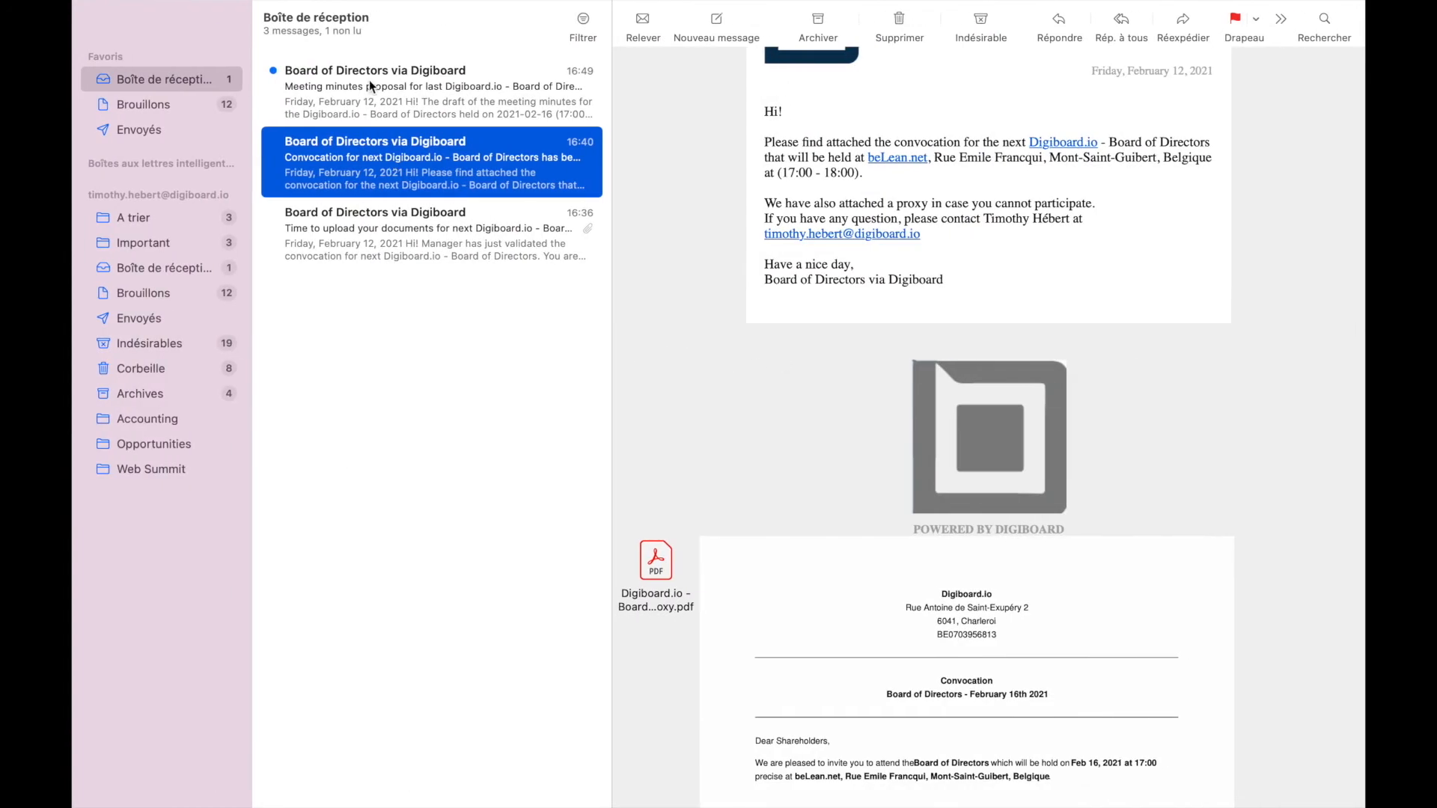
pyautogui.click(370, 79)
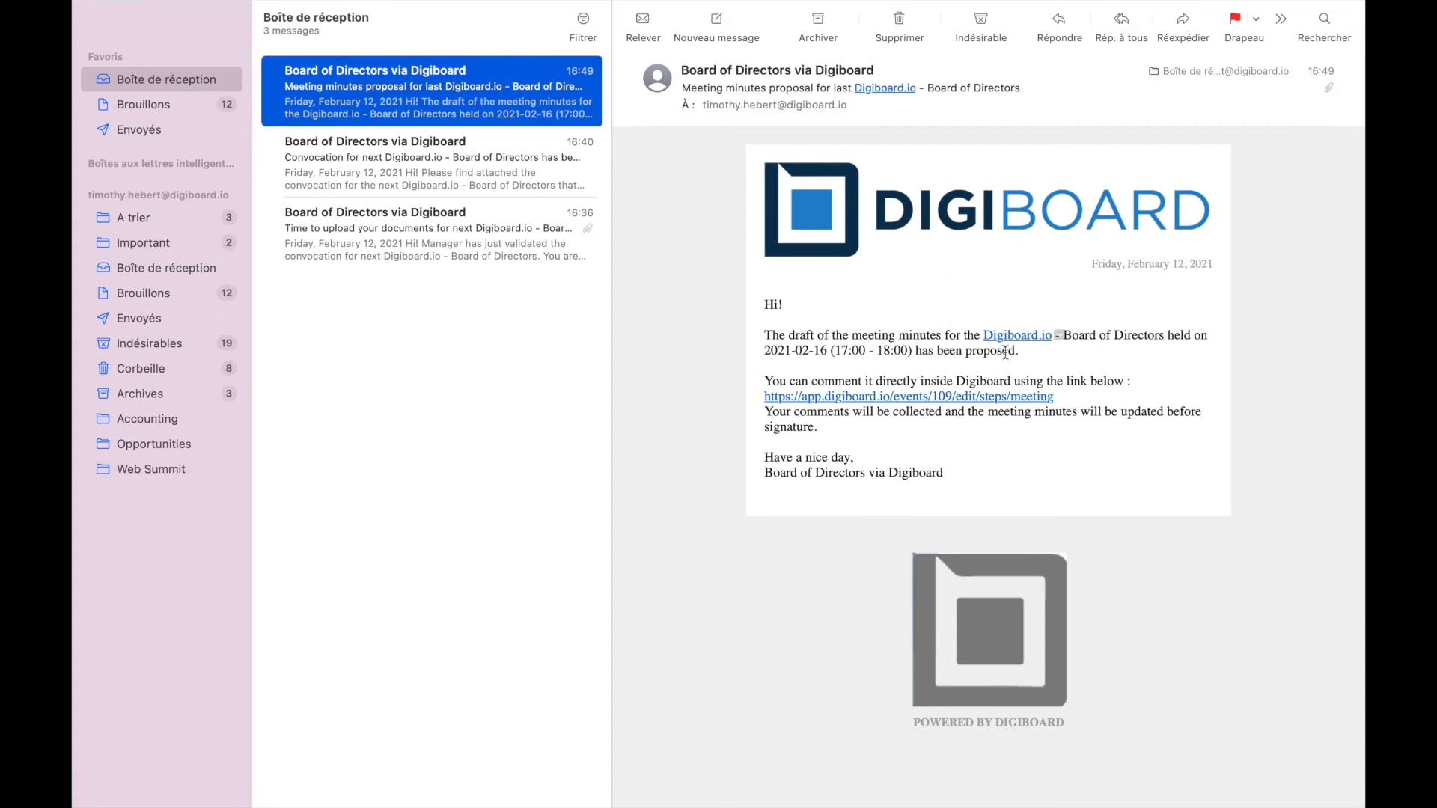
pyautogui.click(903, 408)
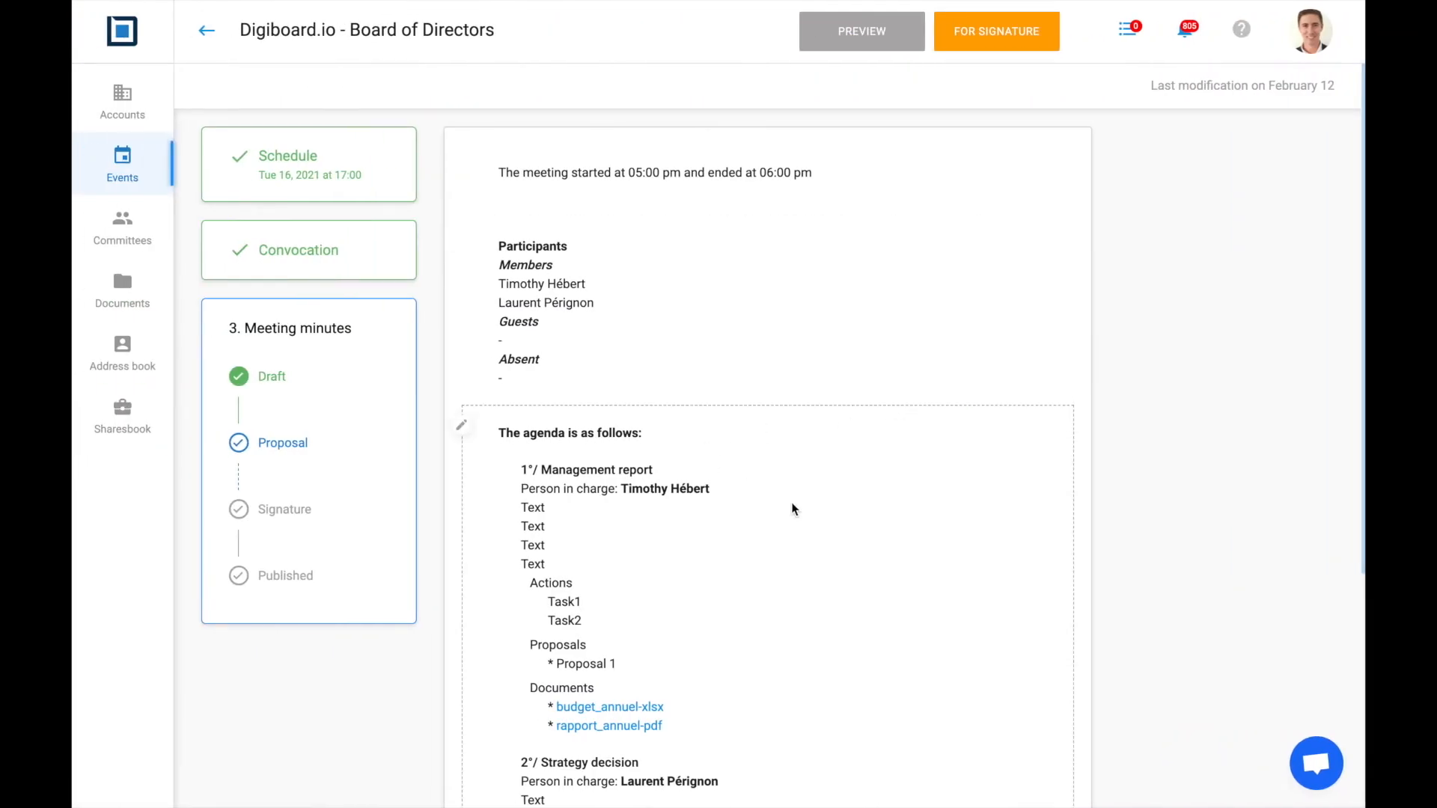
pyautogui.scroll(-2, 792, 509)
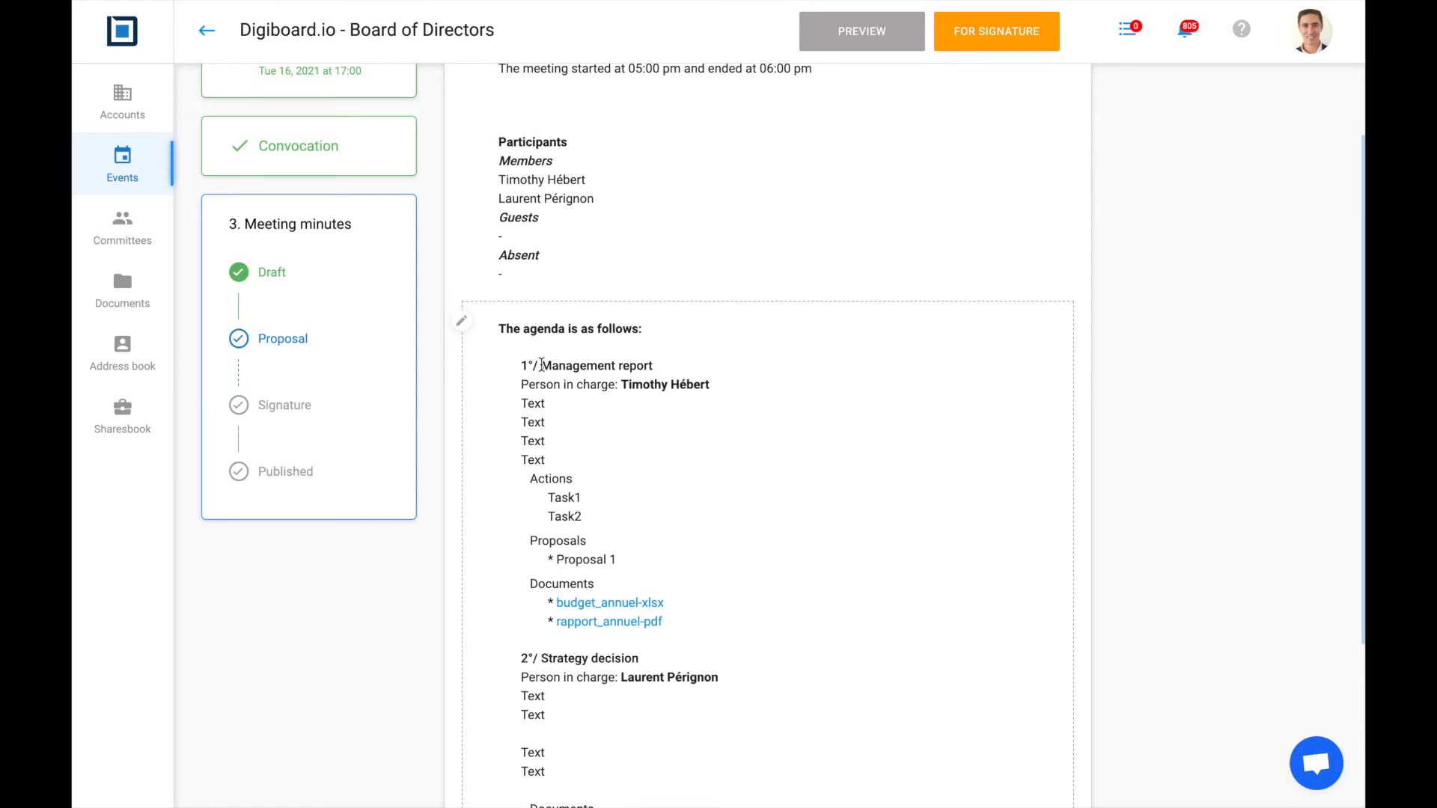
pyautogui.moveTo(542, 365); pyautogui.dragTo(674, 366)
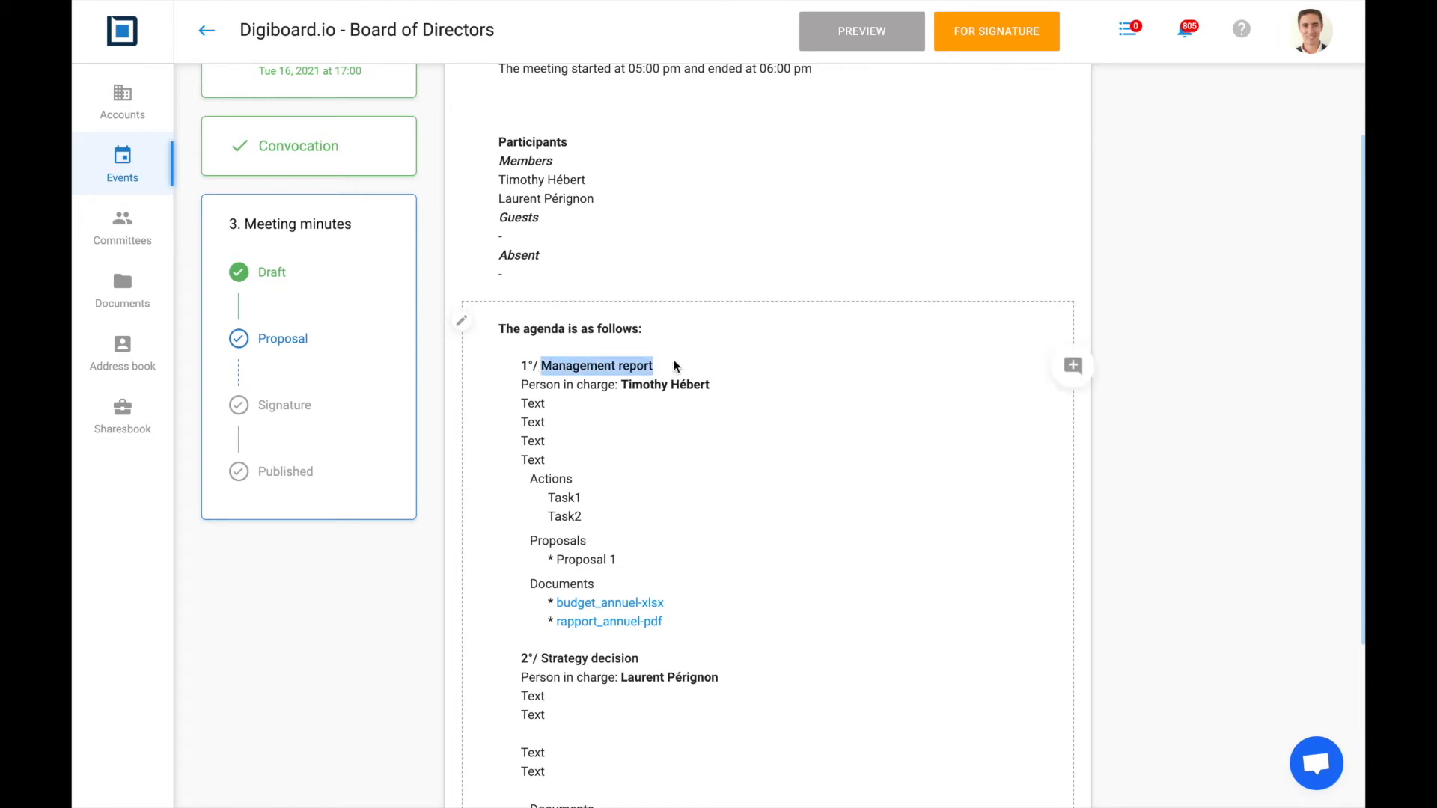
pyautogui.click(1075, 367)
pyautogui.write('co')
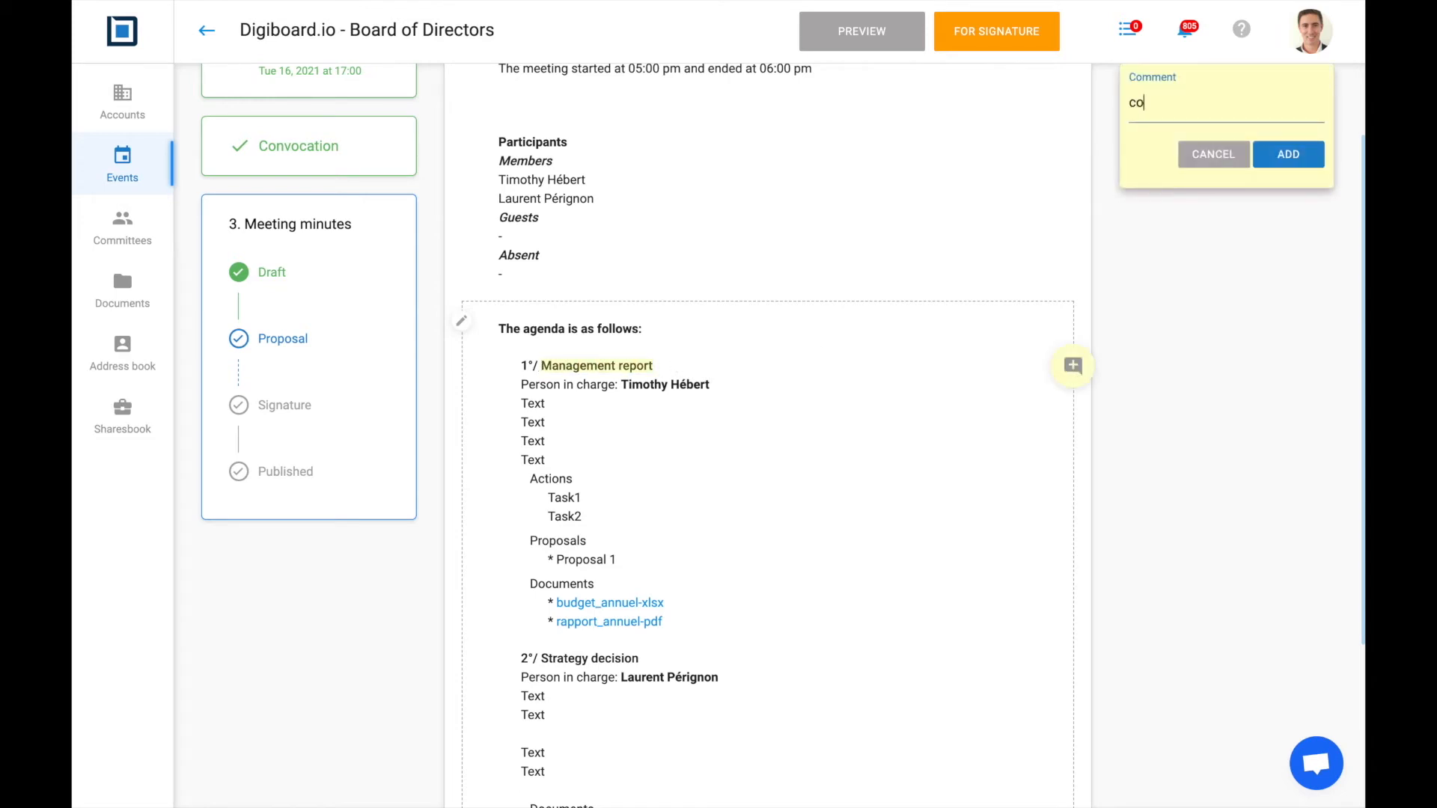
pyautogui.write('mmuent1')
pyautogui.click(1279, 155)
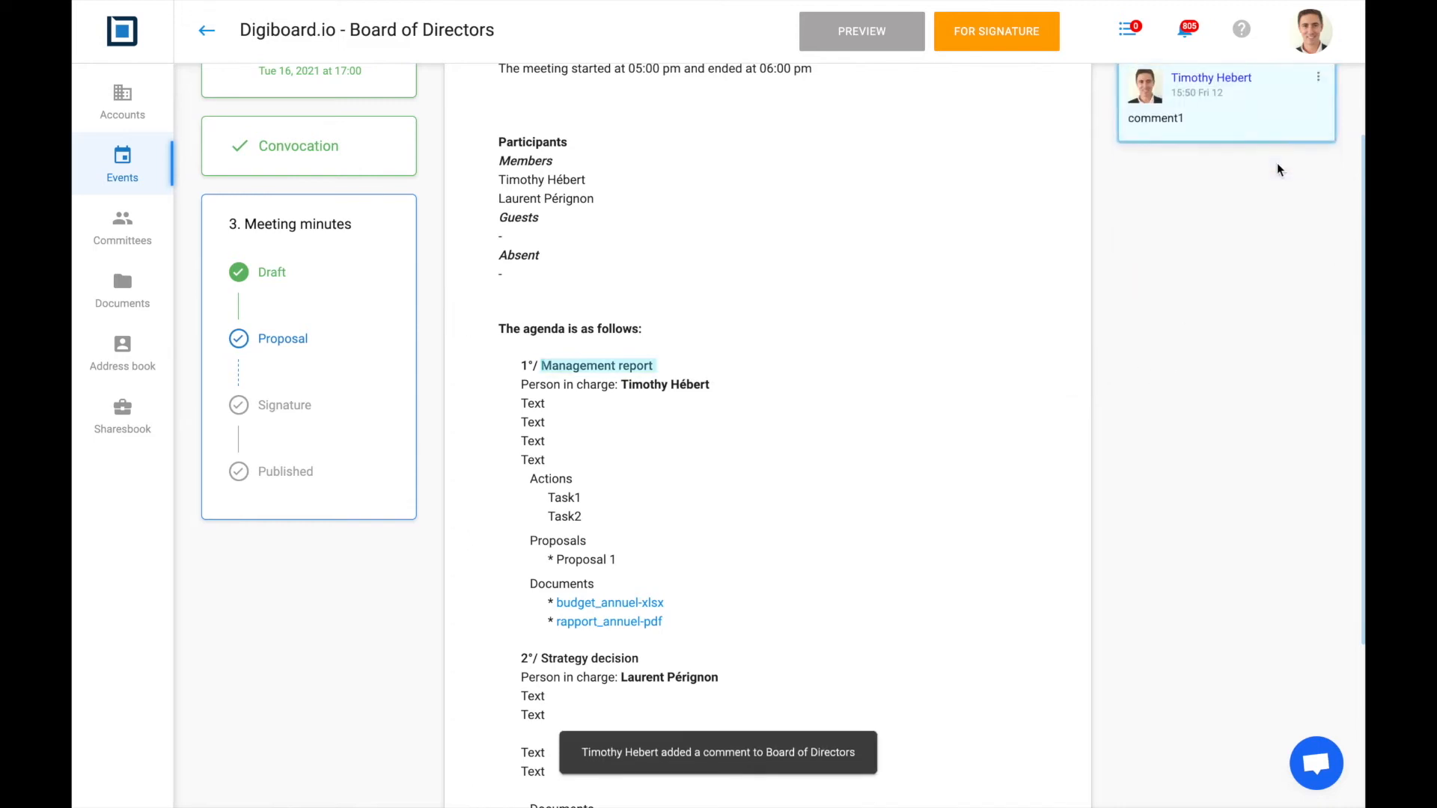
pyautogui.scroll(-1, 1153, 263)
pyautogui.scroll(2, 1152, 262)
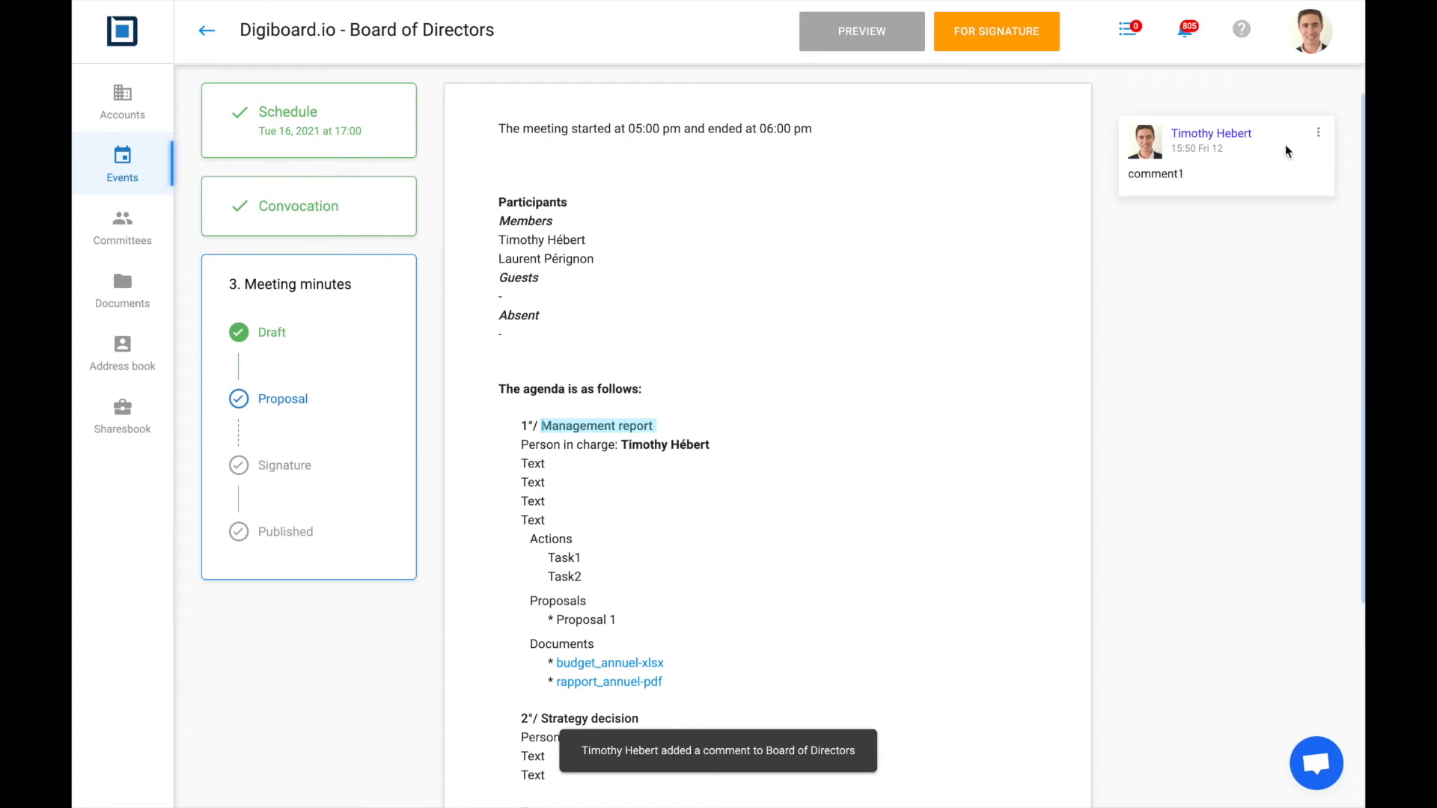
pyautogui.click(1317, 134)
pyautogui.click(1264, 155)
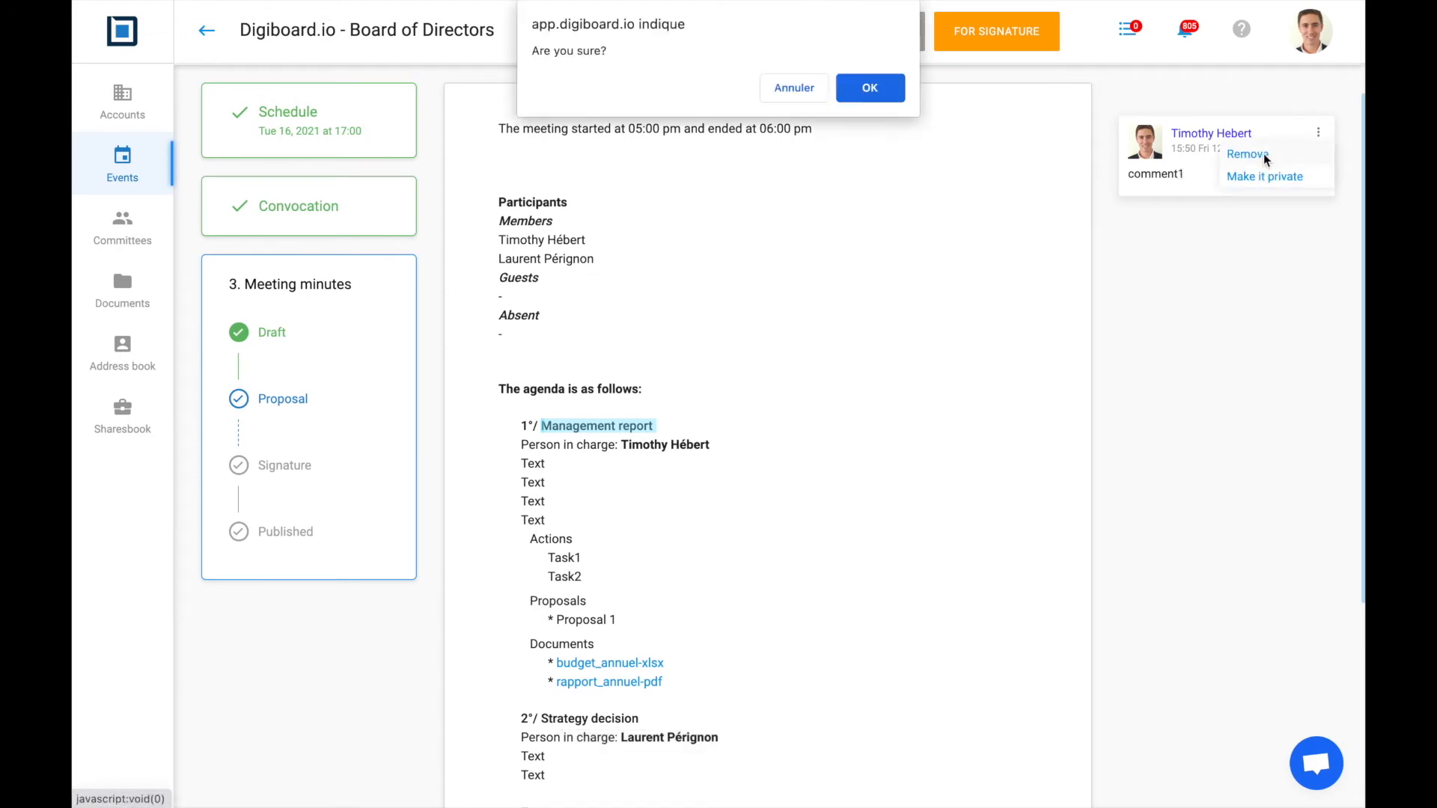
pyautogui.click(870, 86)
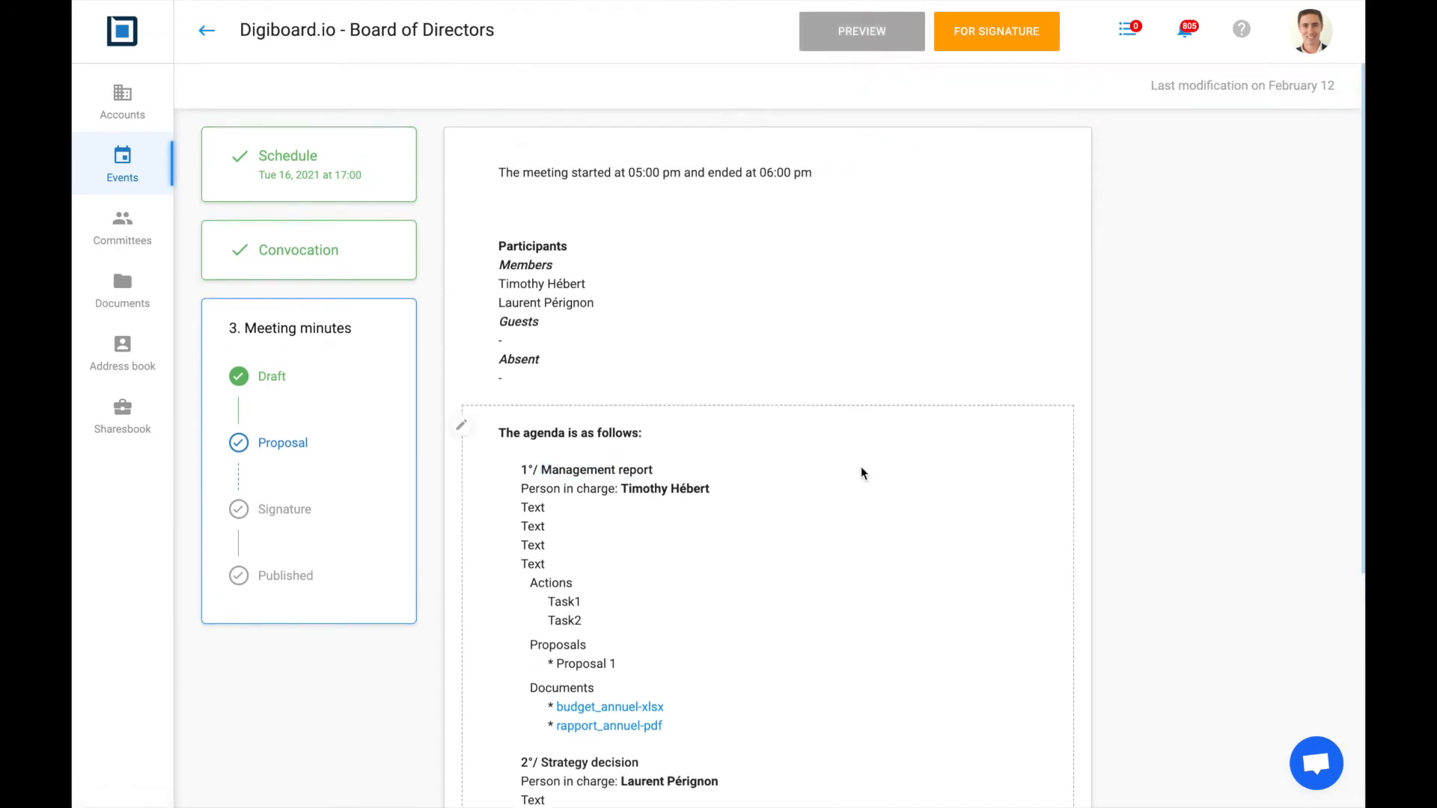
pyautogui.scroll(-1, 861, 473)
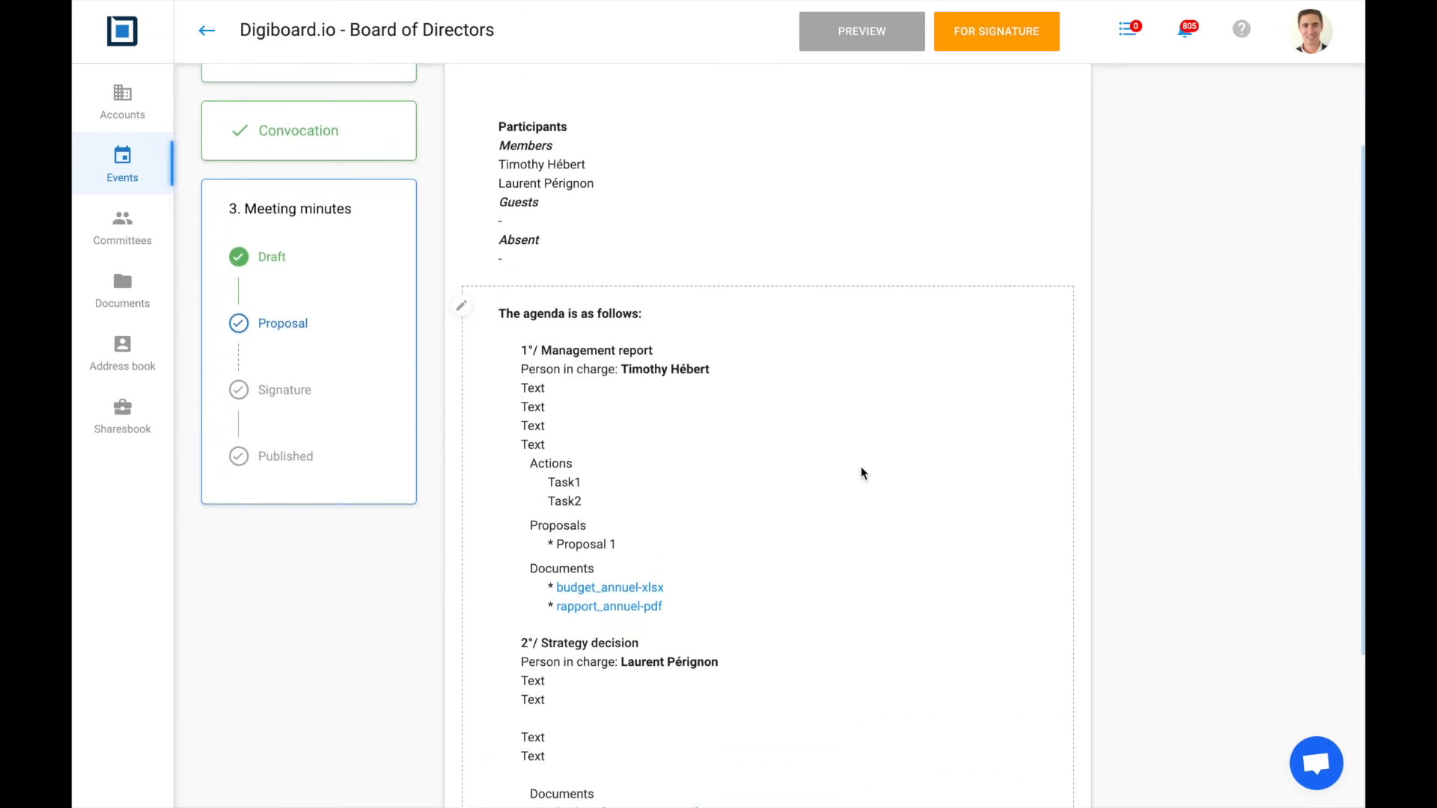
pyautogui.scroll(2, 861, 473)
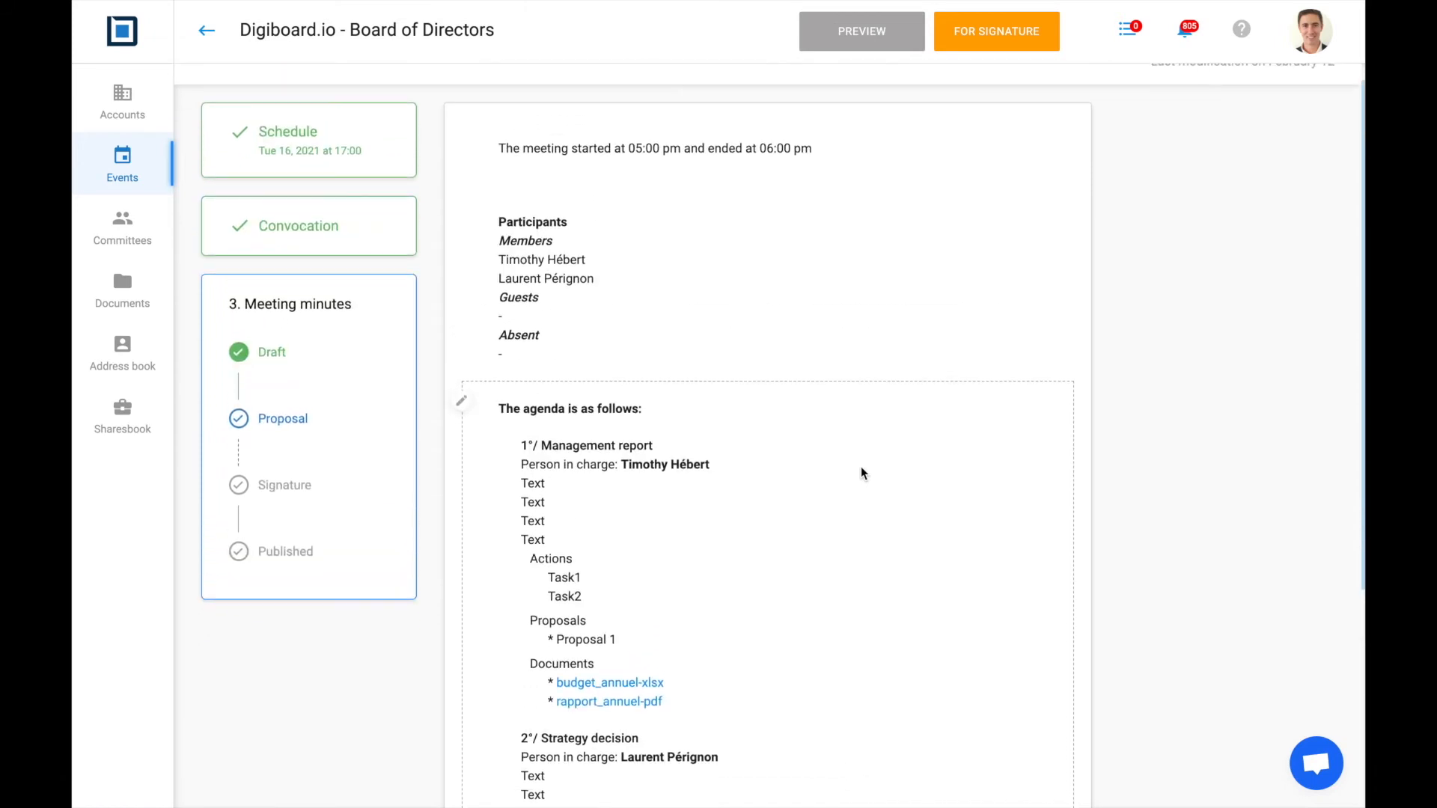
pyautogui.click(868, 34)
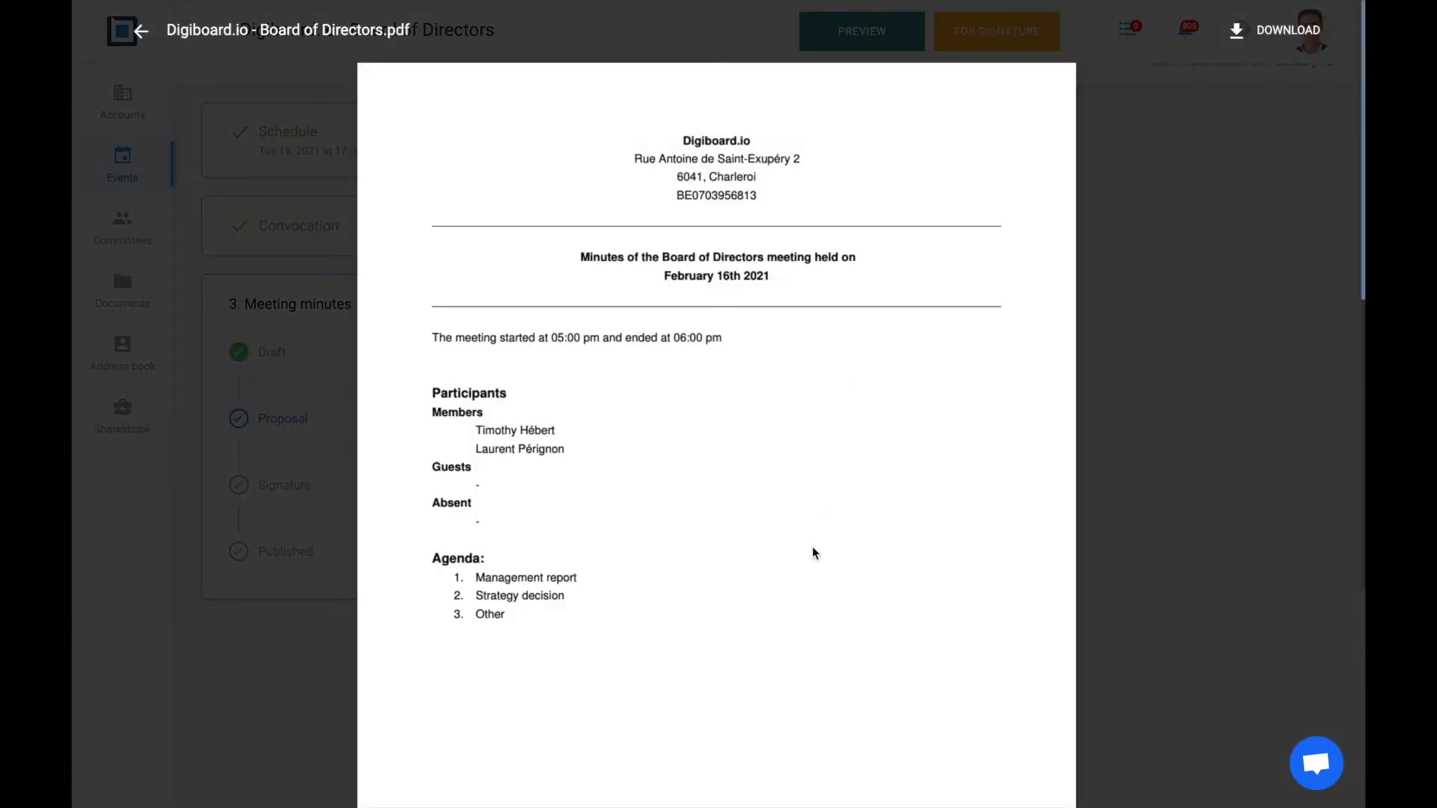
pyautogui.scroll(-8, 814, 553)
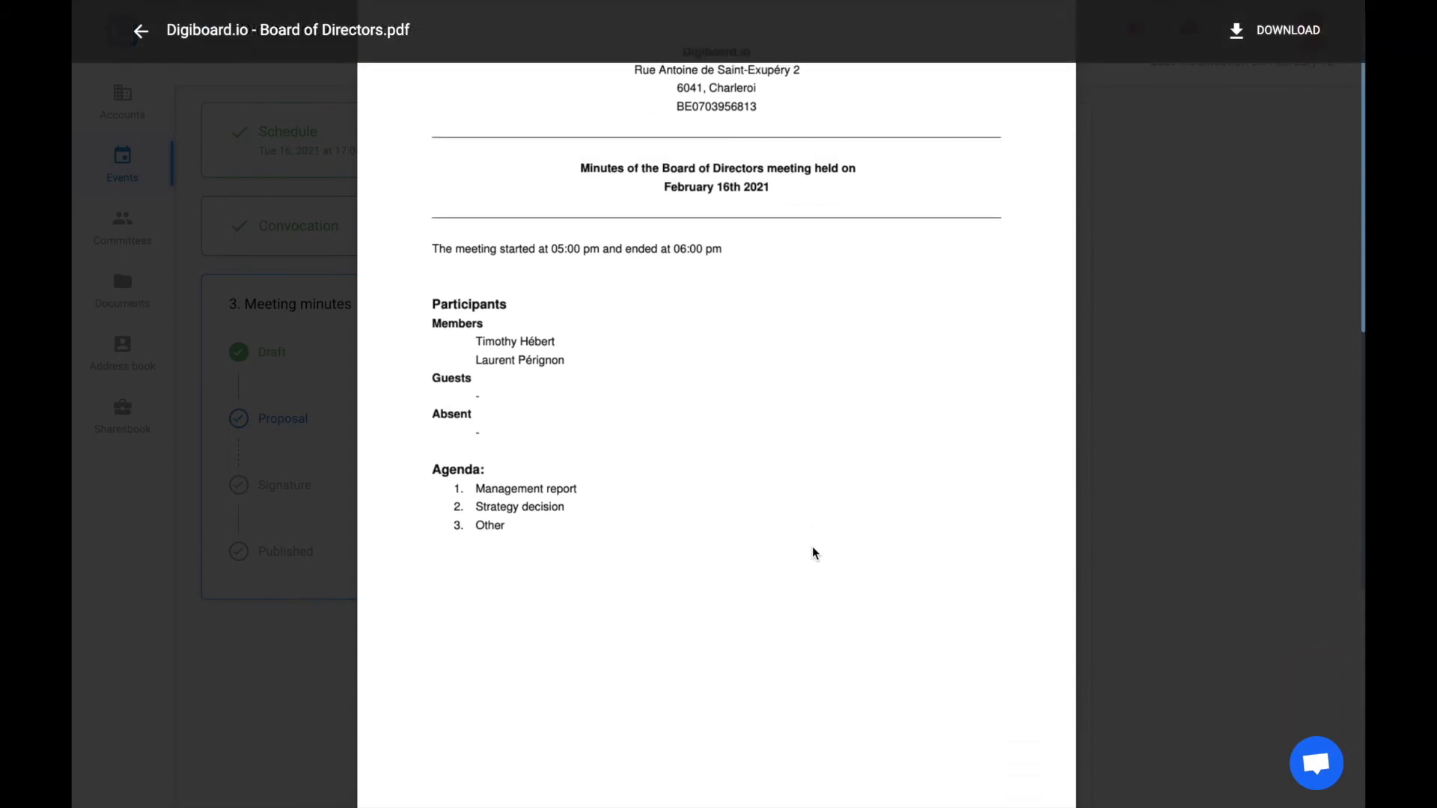
pyautogui.scroll(-5, 814, 553)
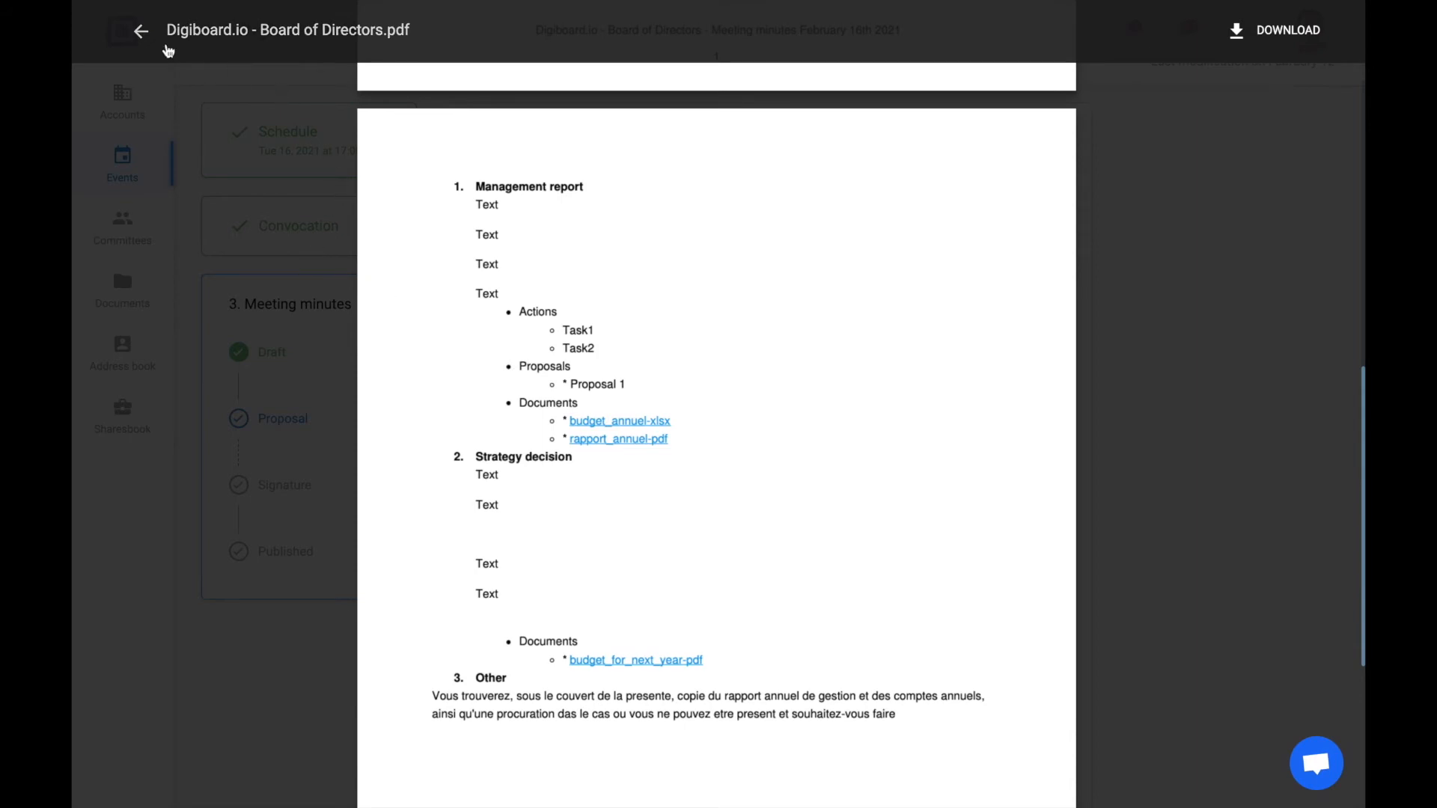
pyautogui.click(141, 33)
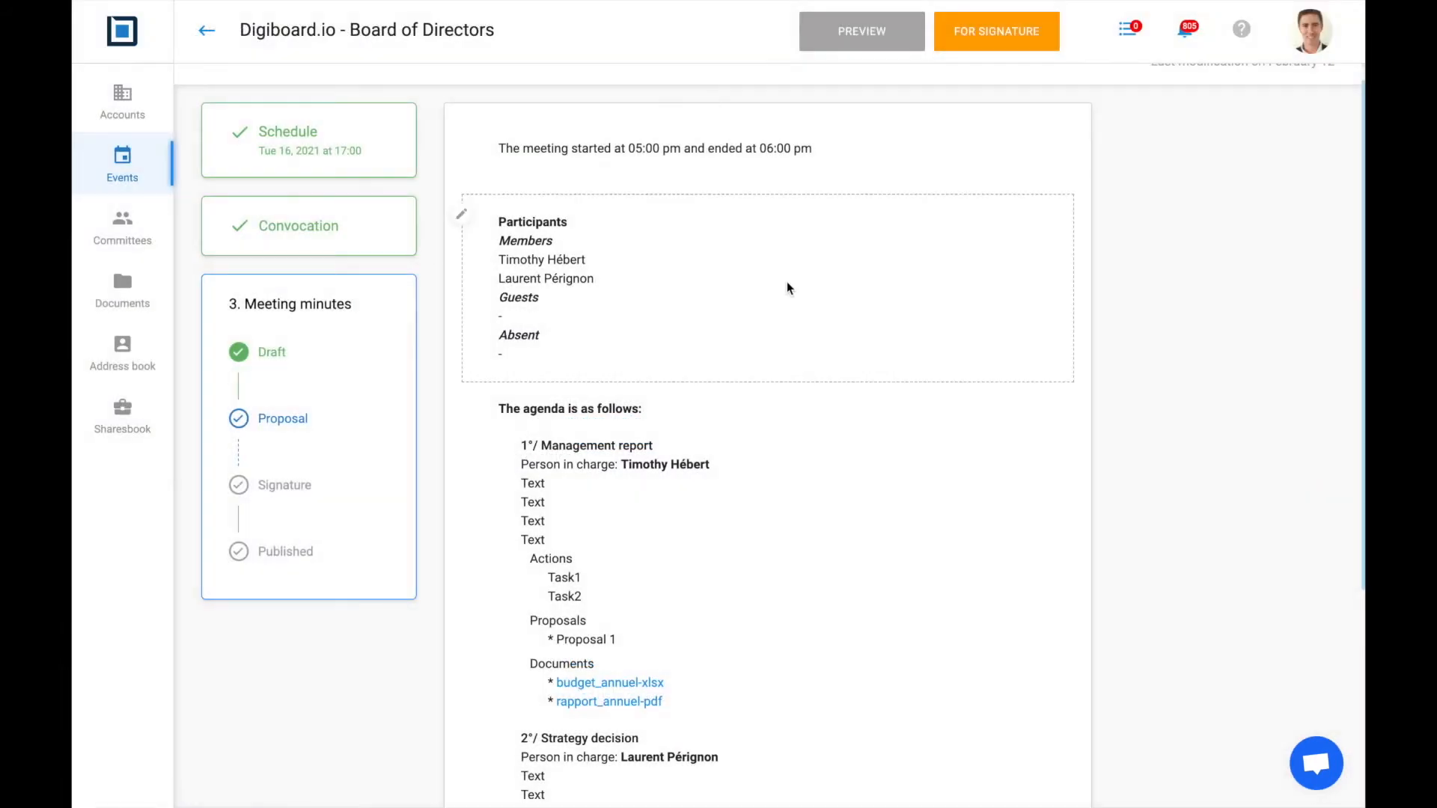
pyautogui.scroll(1, 788, 288)
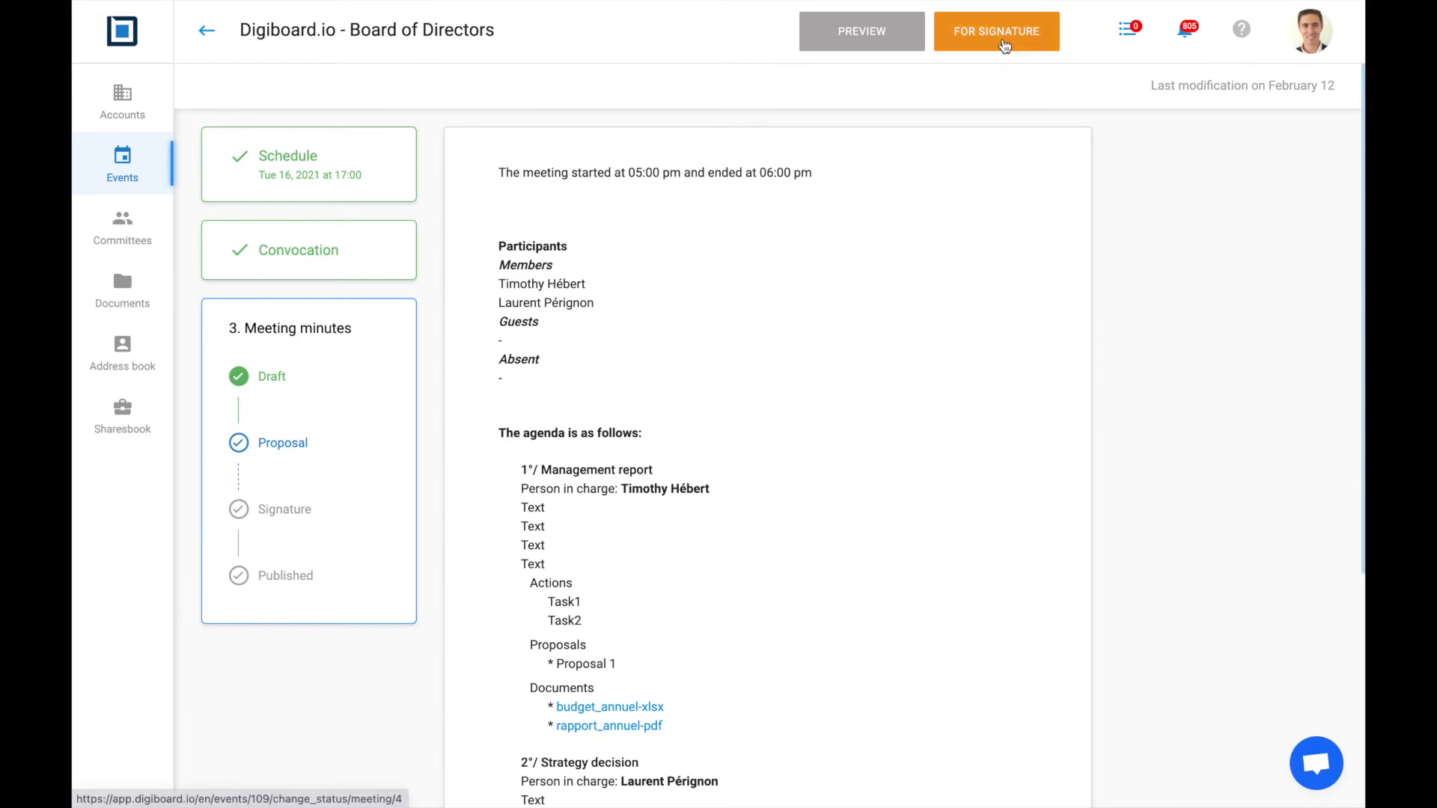
# Advance the minutes from Proposal to the Signature stage with FOR SIGNATURE
pyautogui.click(1004, 45)
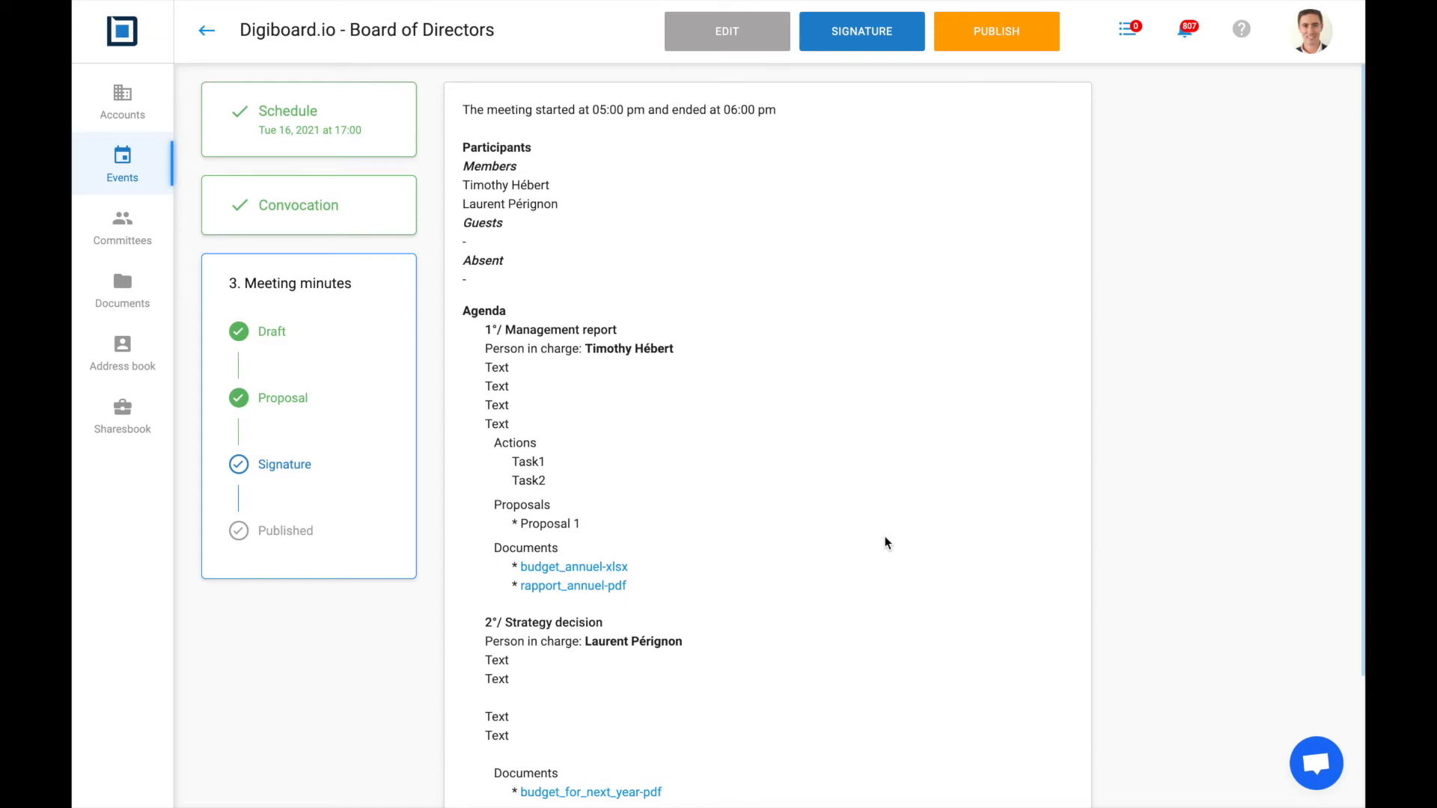
# In Mail, open the signing link from the Connective signature-request email
pyautogui.hotkey('ctrl', 'Right')
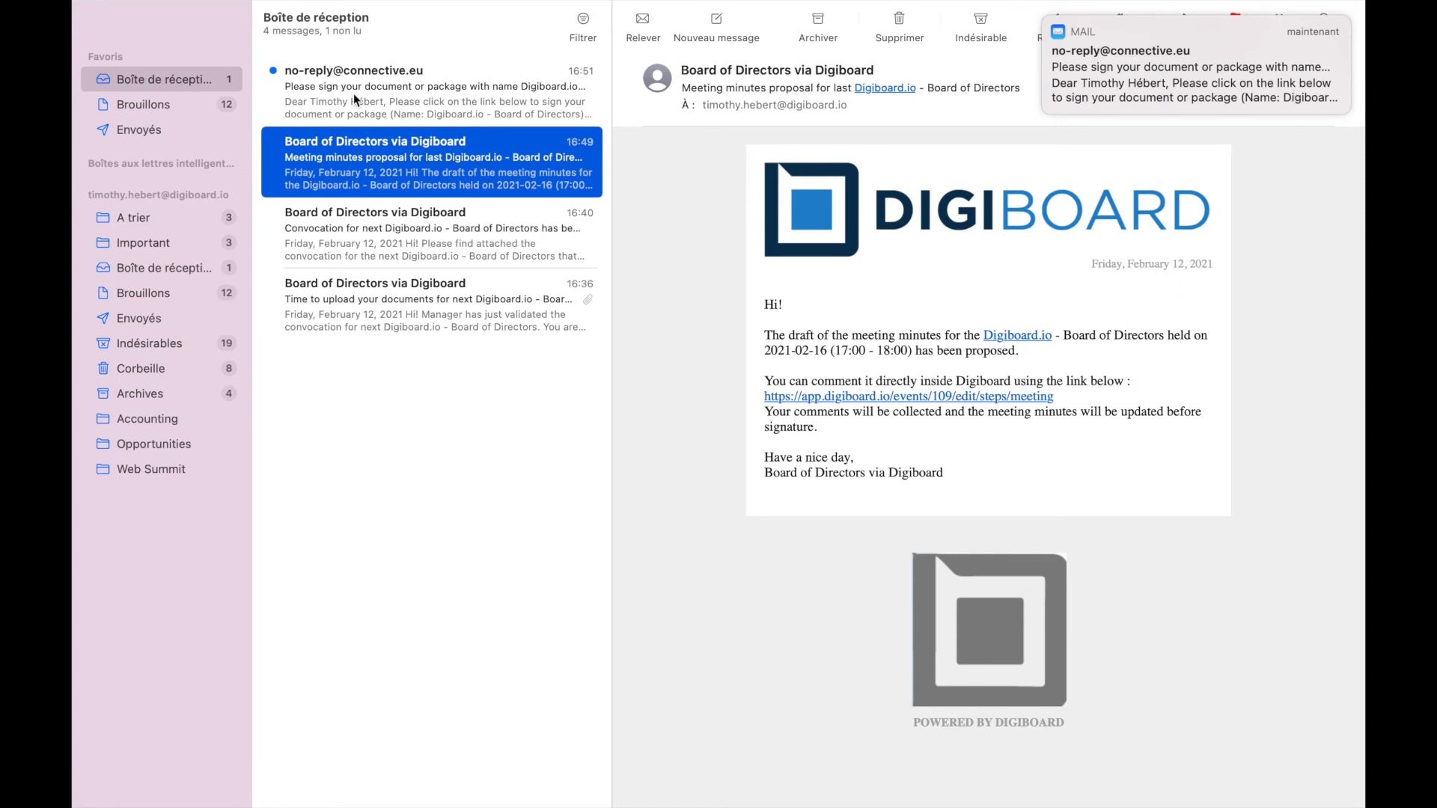
pyautogui.click(365, 92)
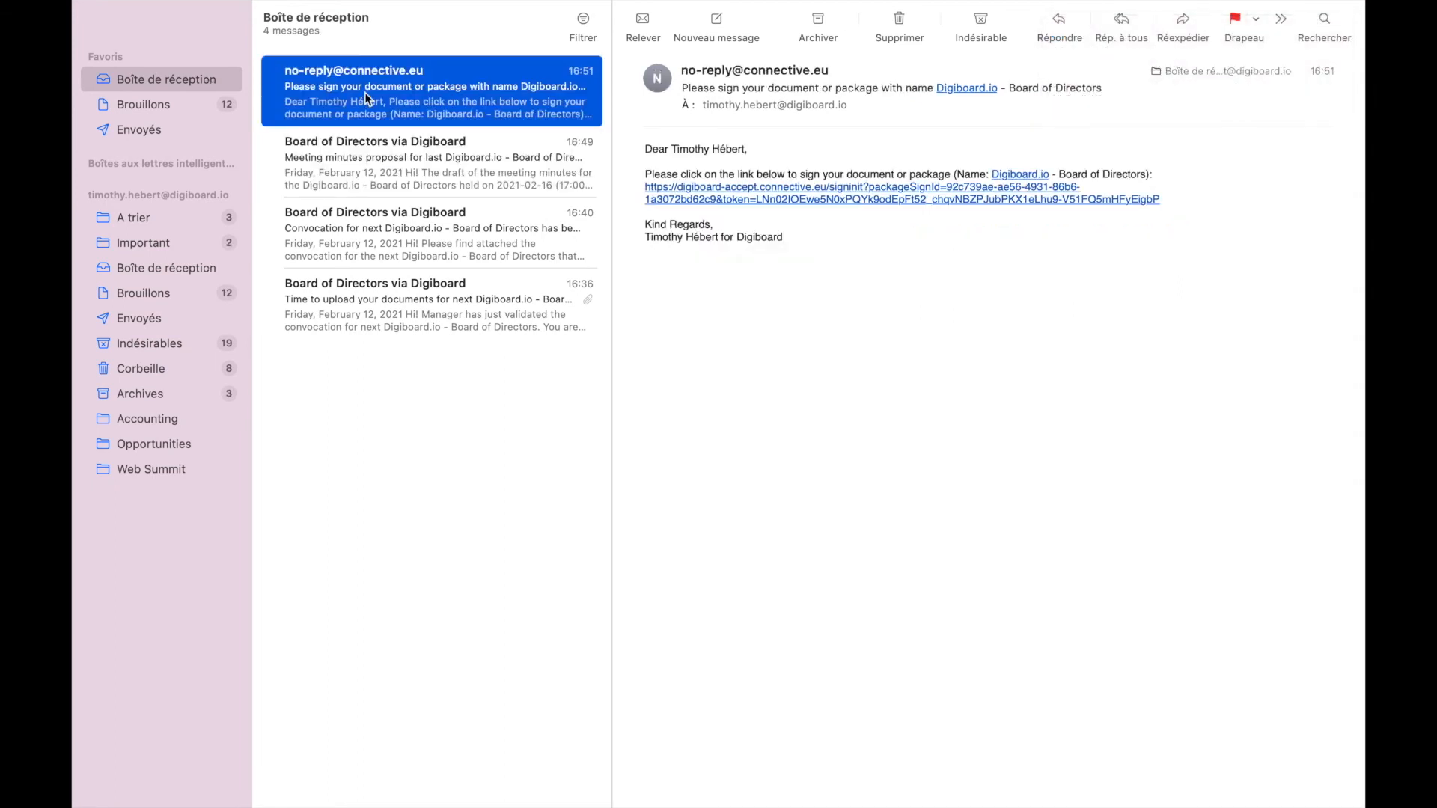
pyautogui.click(820, 202)
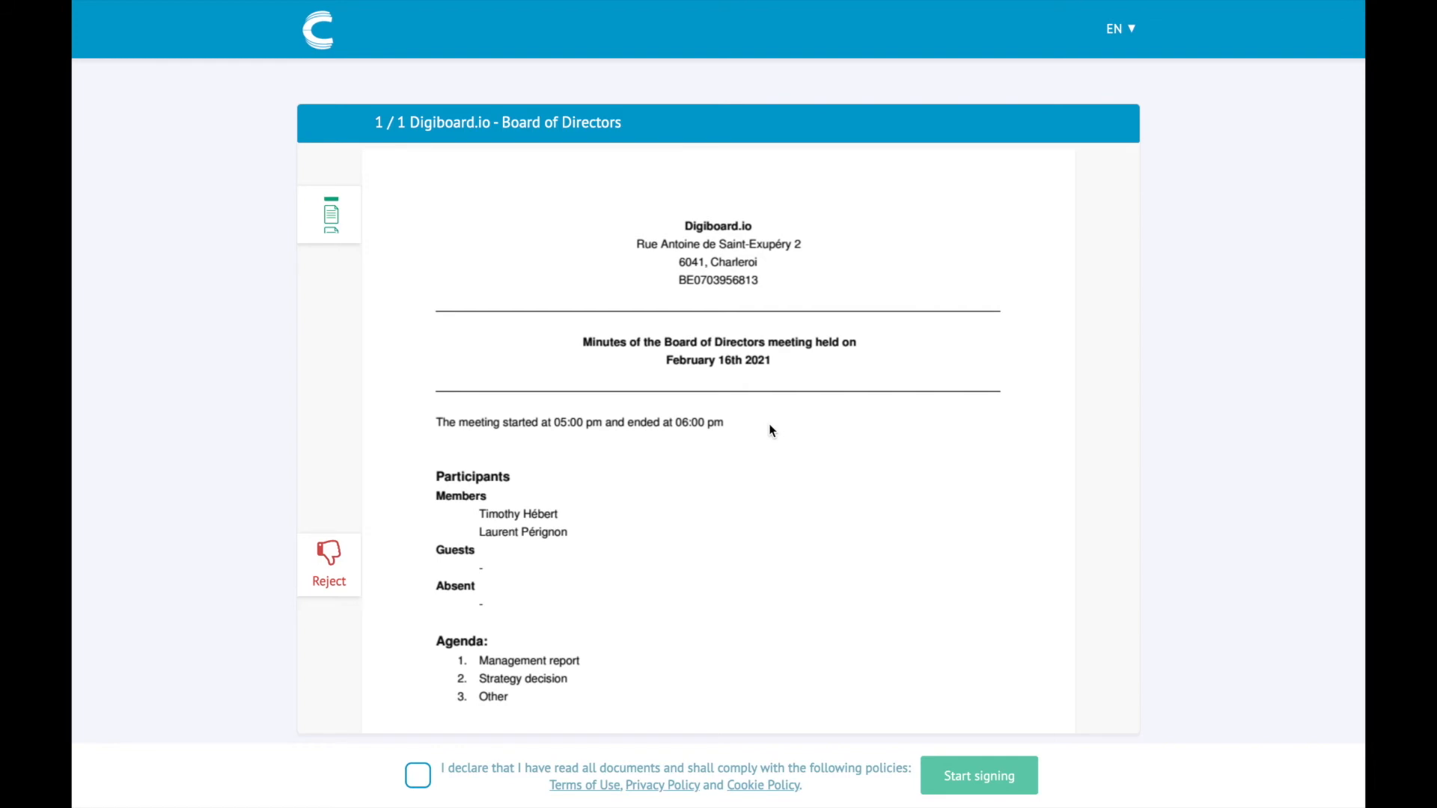
# Scroll through the documents, try to accept the policies, and dismiss the read-everything reminder
pyautogui.scroll(-4, 770, 424)
pyautogui.scroll(-15, 771, 428)
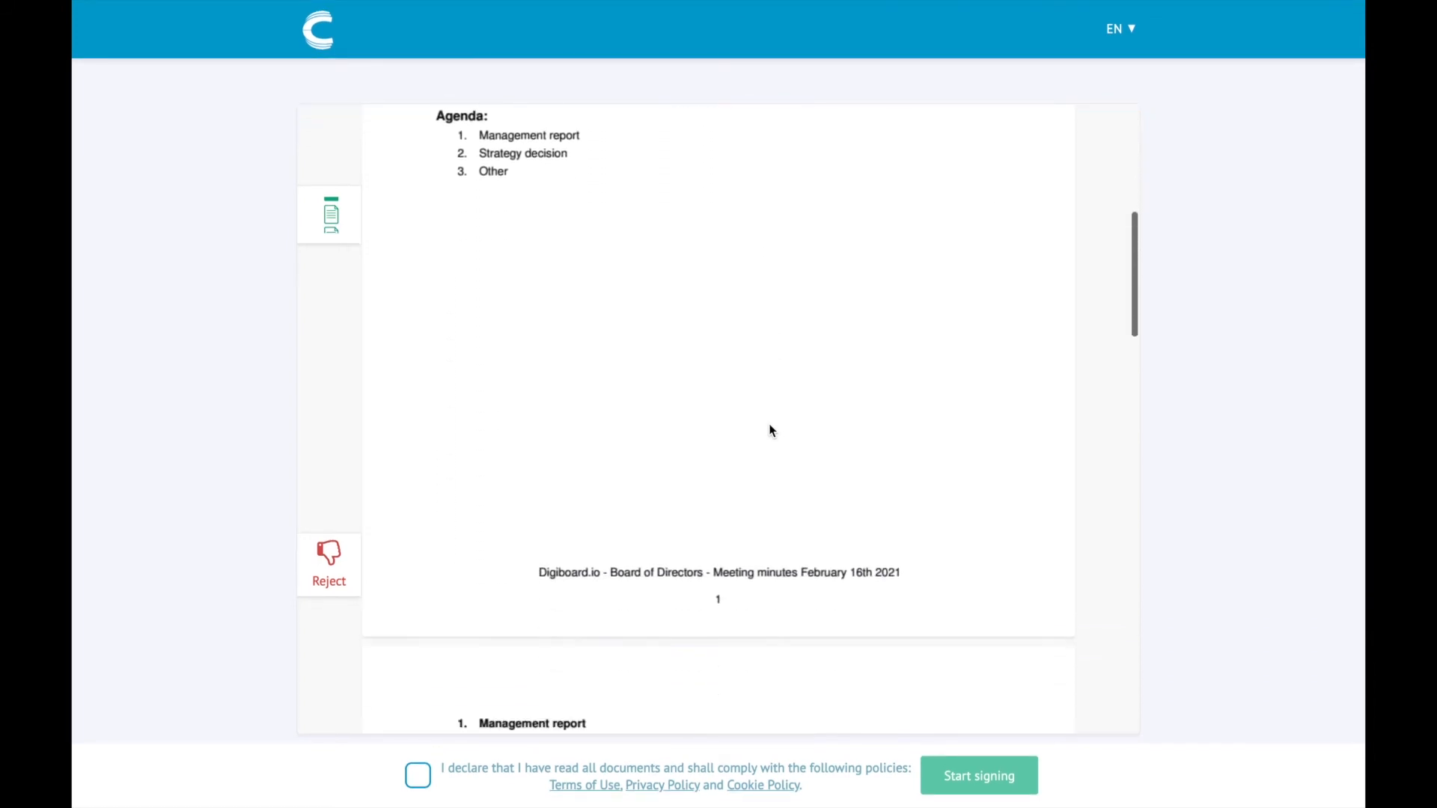
pyautogui.scroll(-7, 770, 424)
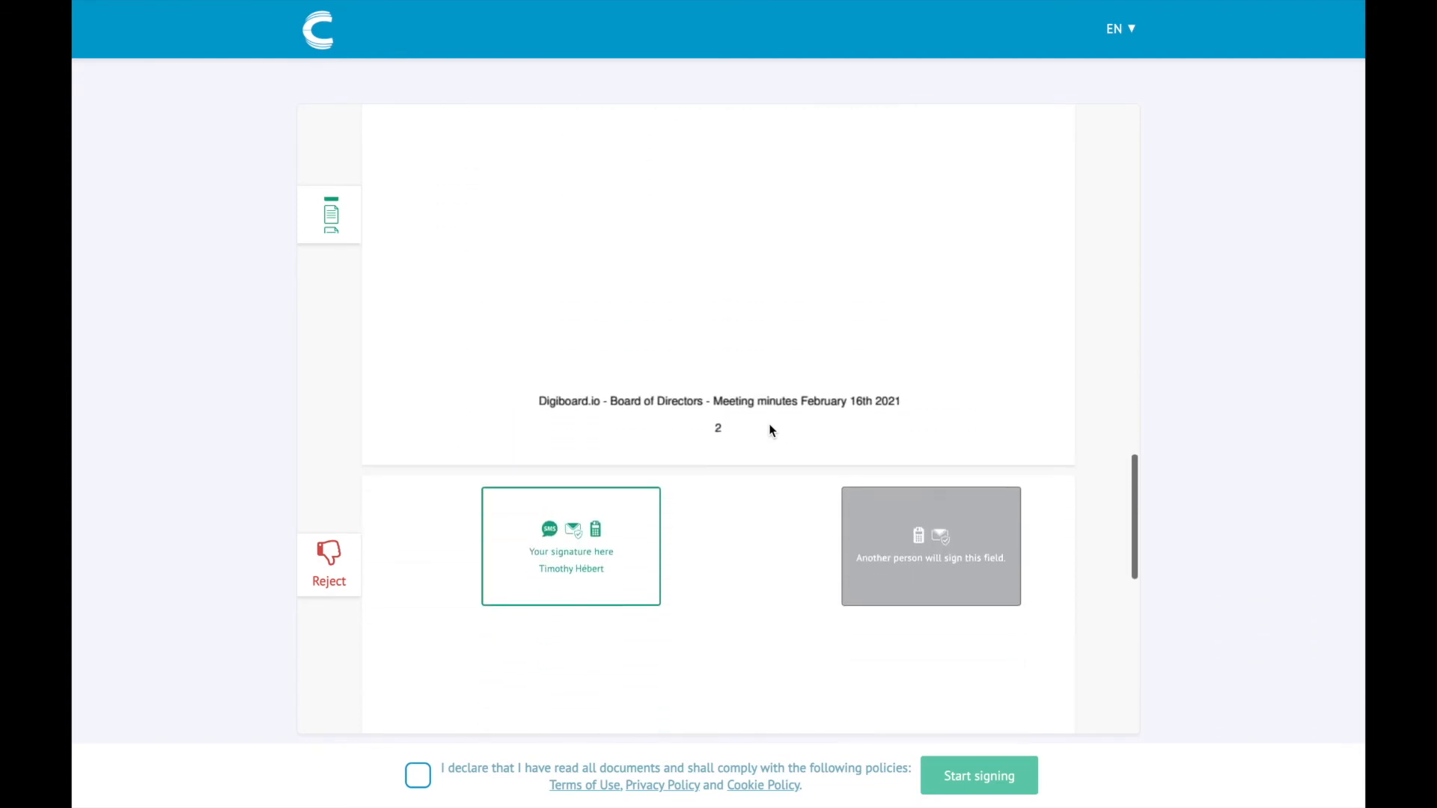
pyautogui.click(422, 784)
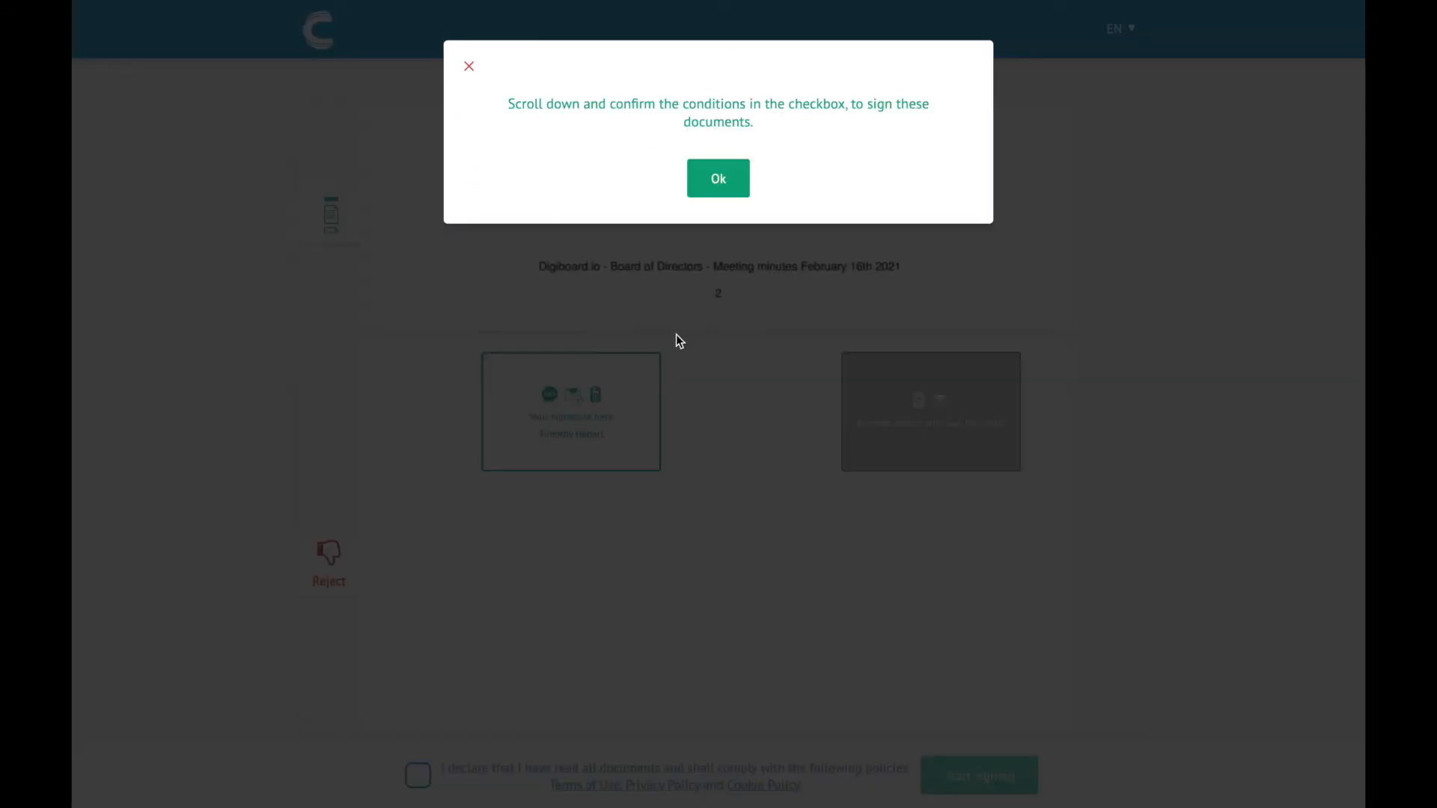
pyautogui.click(712, 181)
# Read the remaining pages, tick 'I declare that I have read all documents', and start signing
pyautogui.scroll(-1, 693, 421)
pyautogui.scroll(-5, 692, 421)
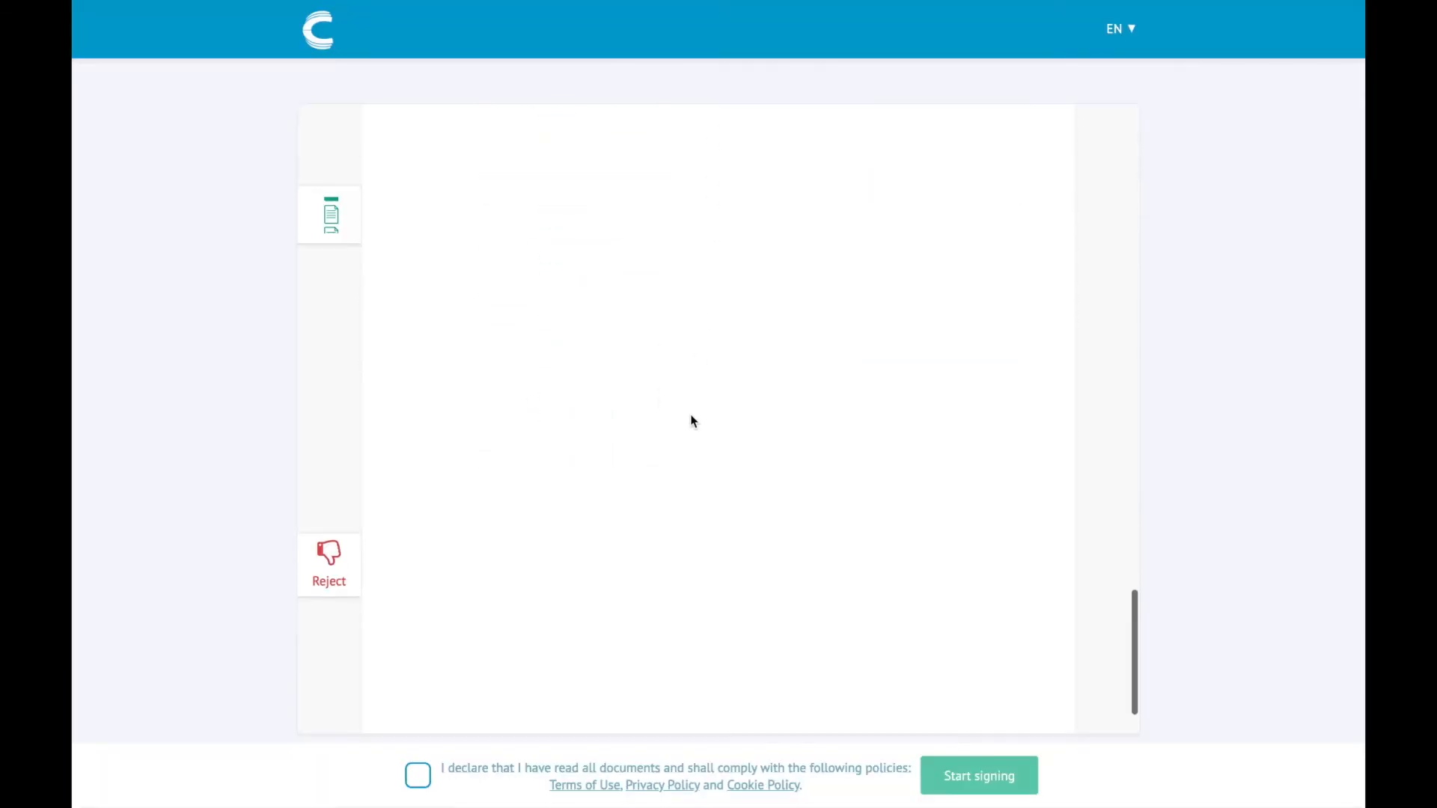
pyautogui.click(417, 778)
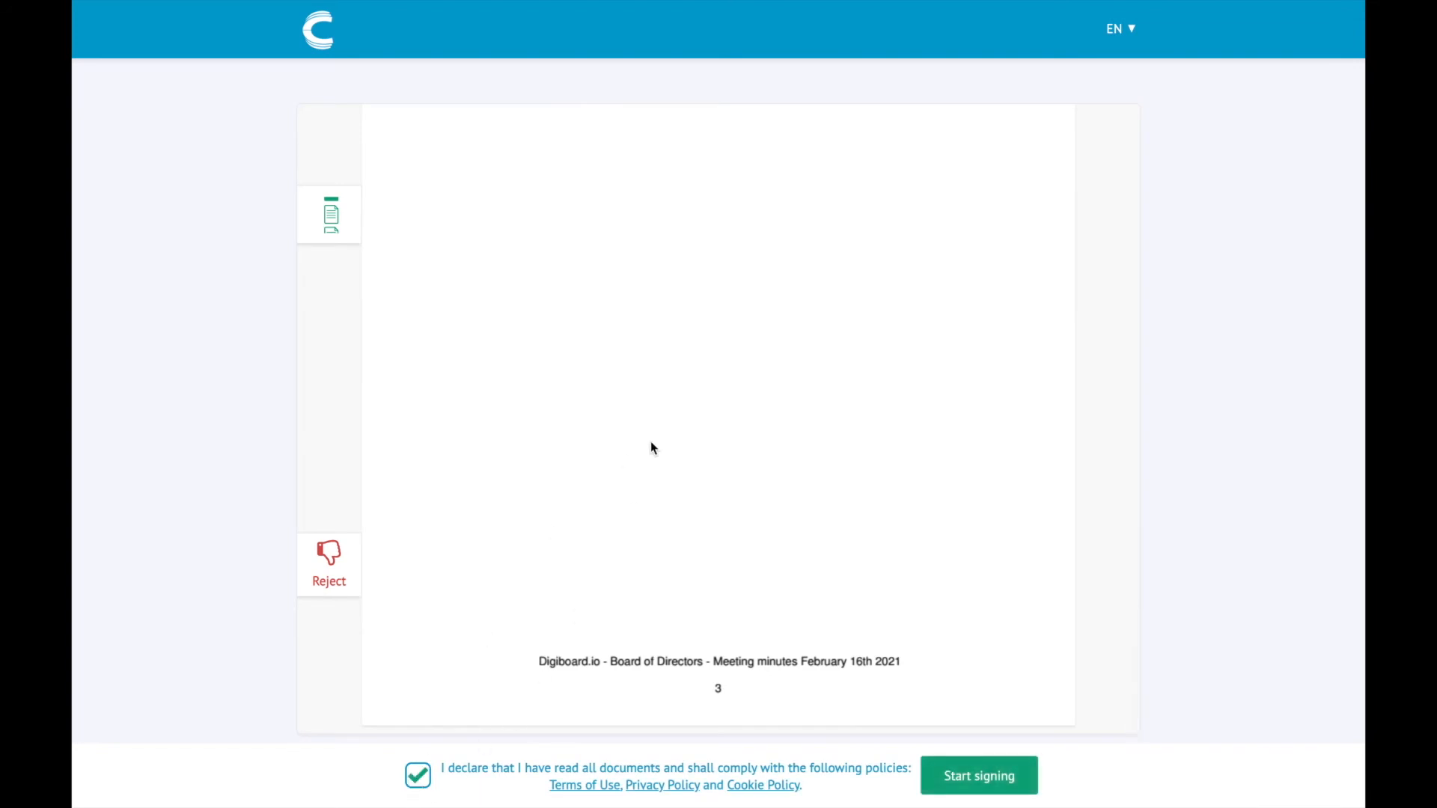
pyautogui.click(985, 789)
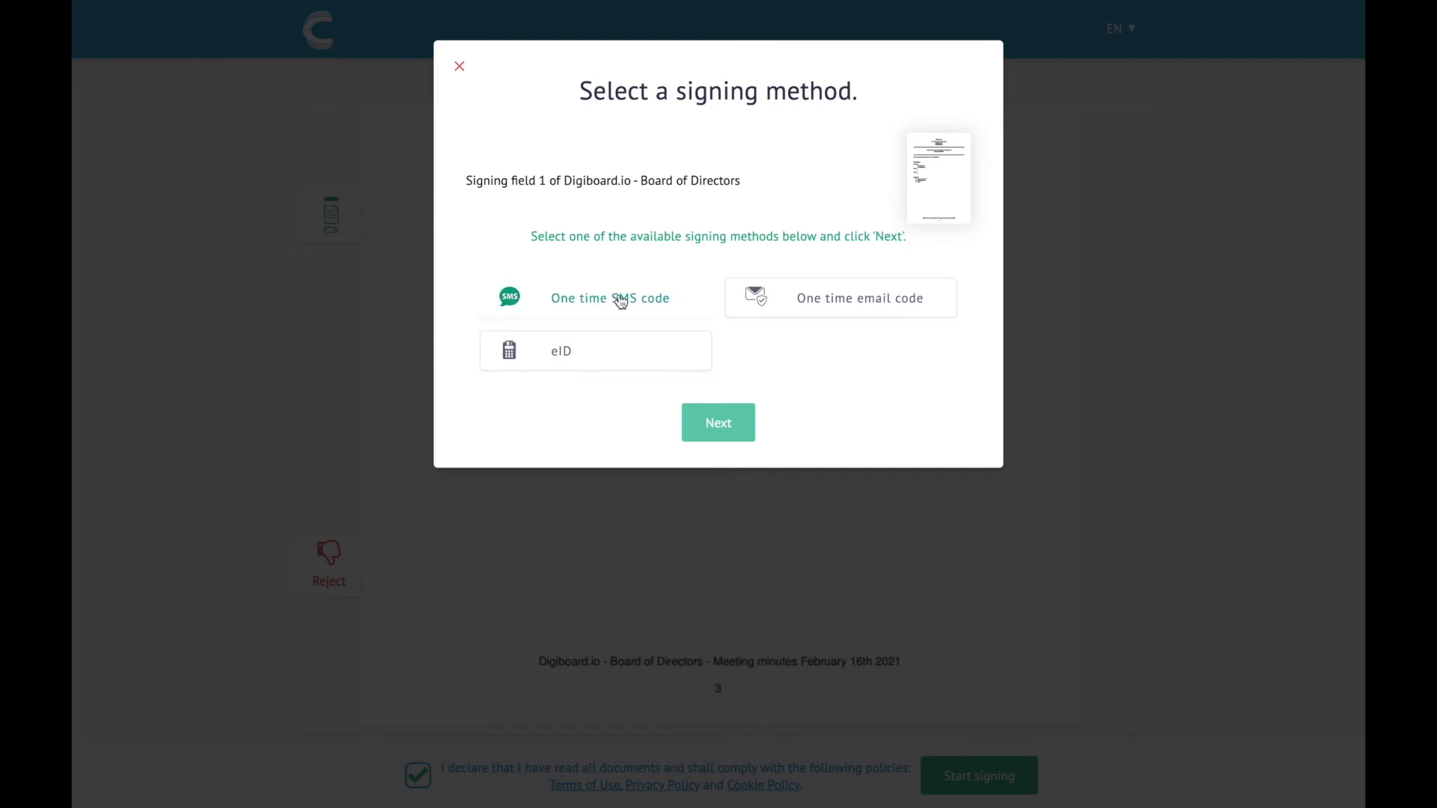
# Choose one-time email code signing and submit your e-mail address to receive the code
pyautogui.click(827, 303)
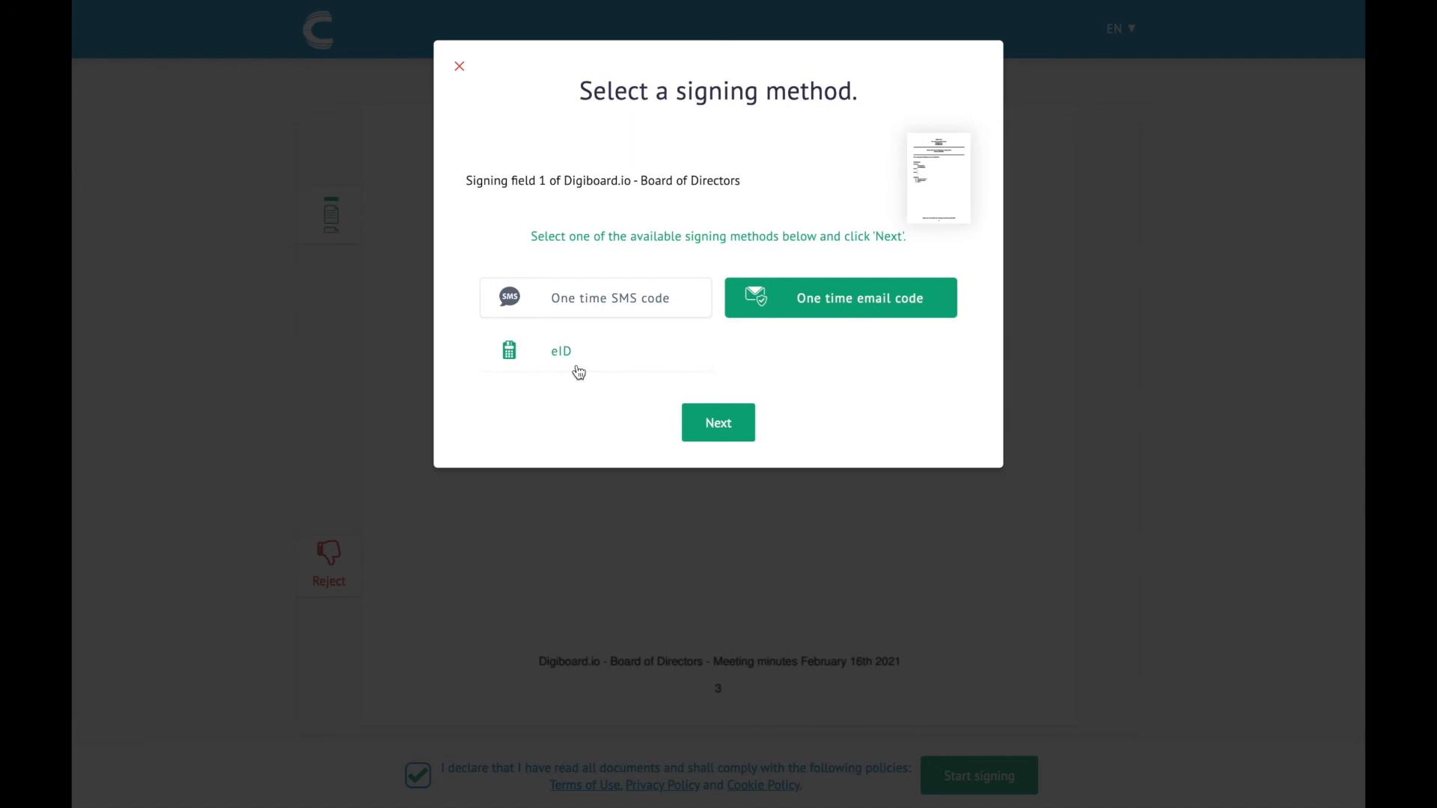
pyautogui.click(737, 425)
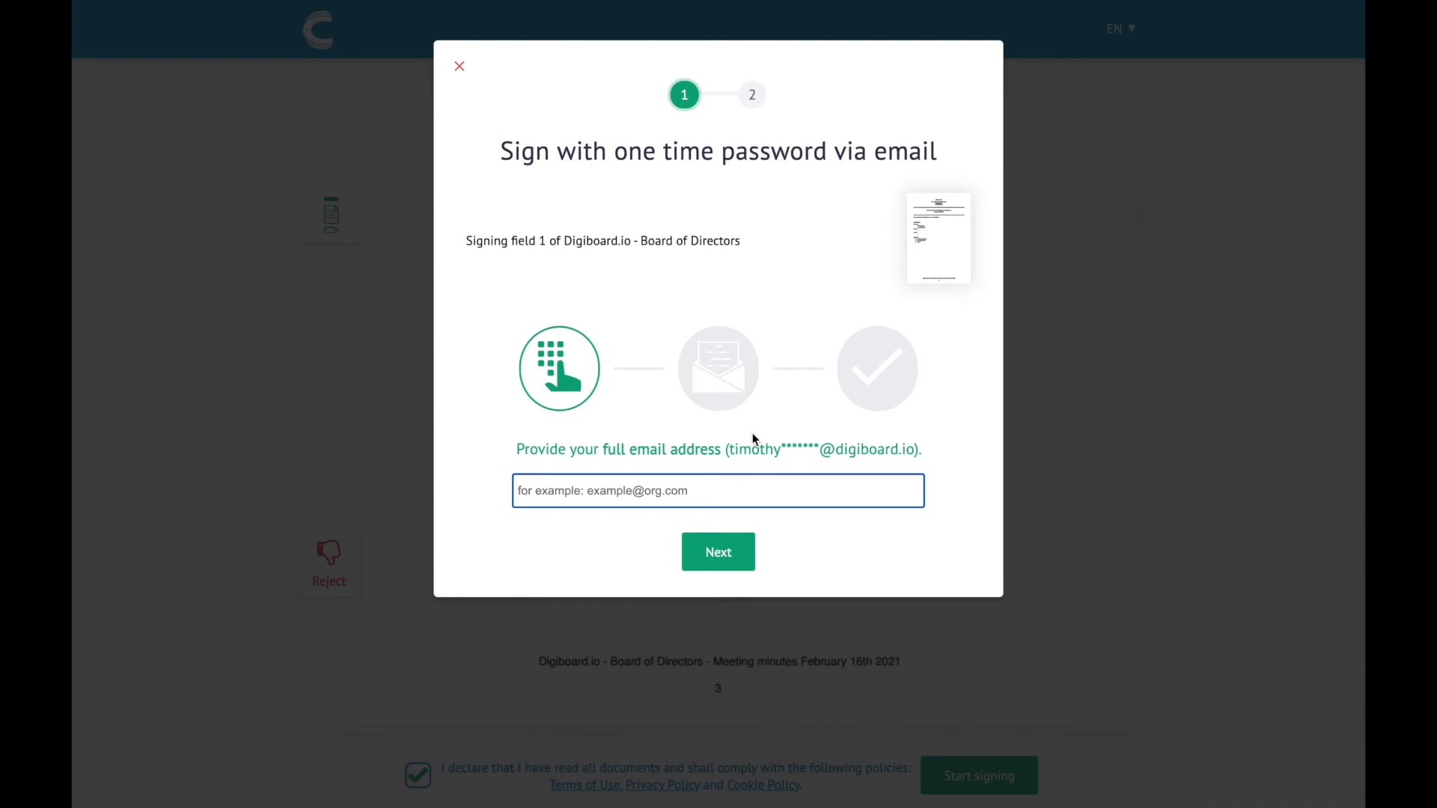
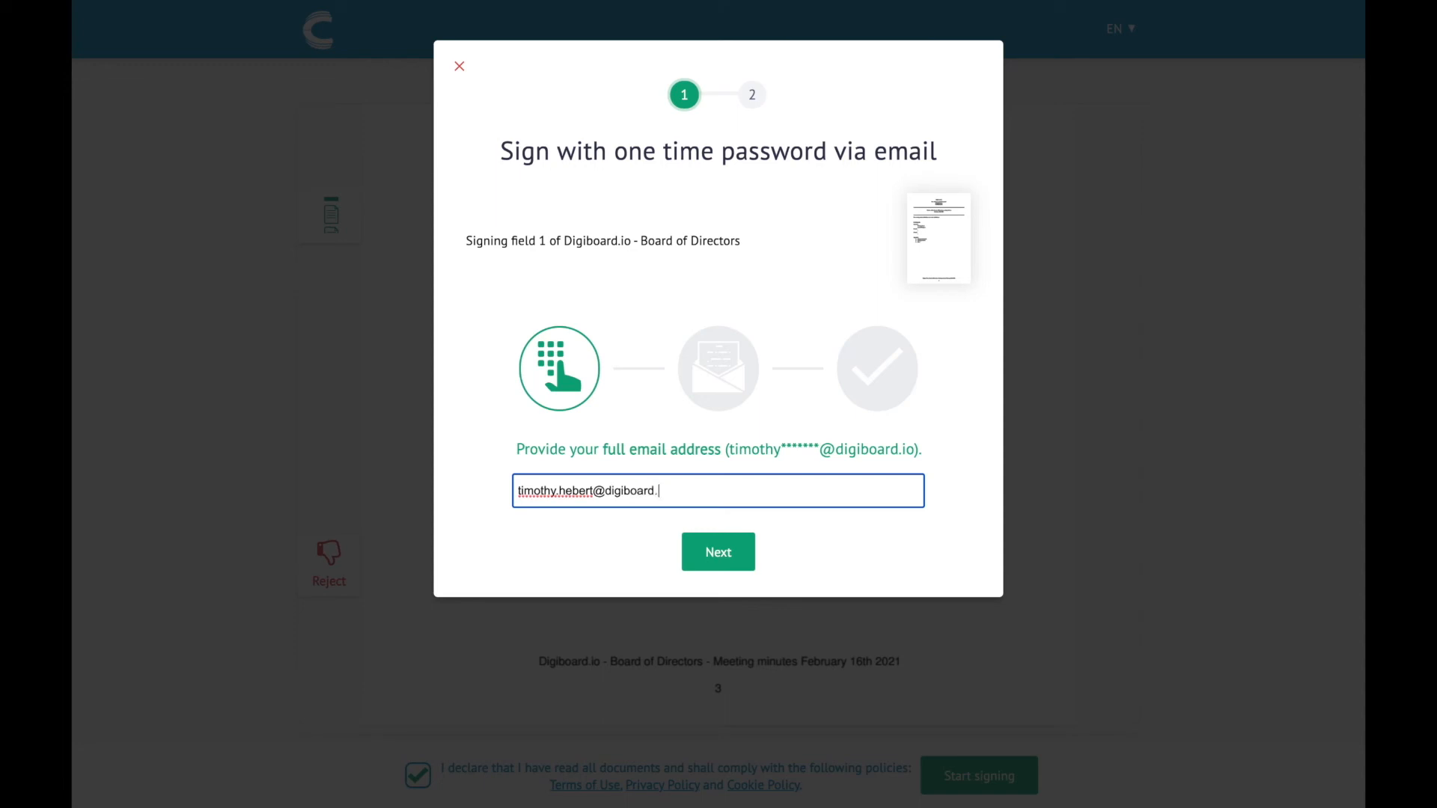
pyautogui.click(722, 558)
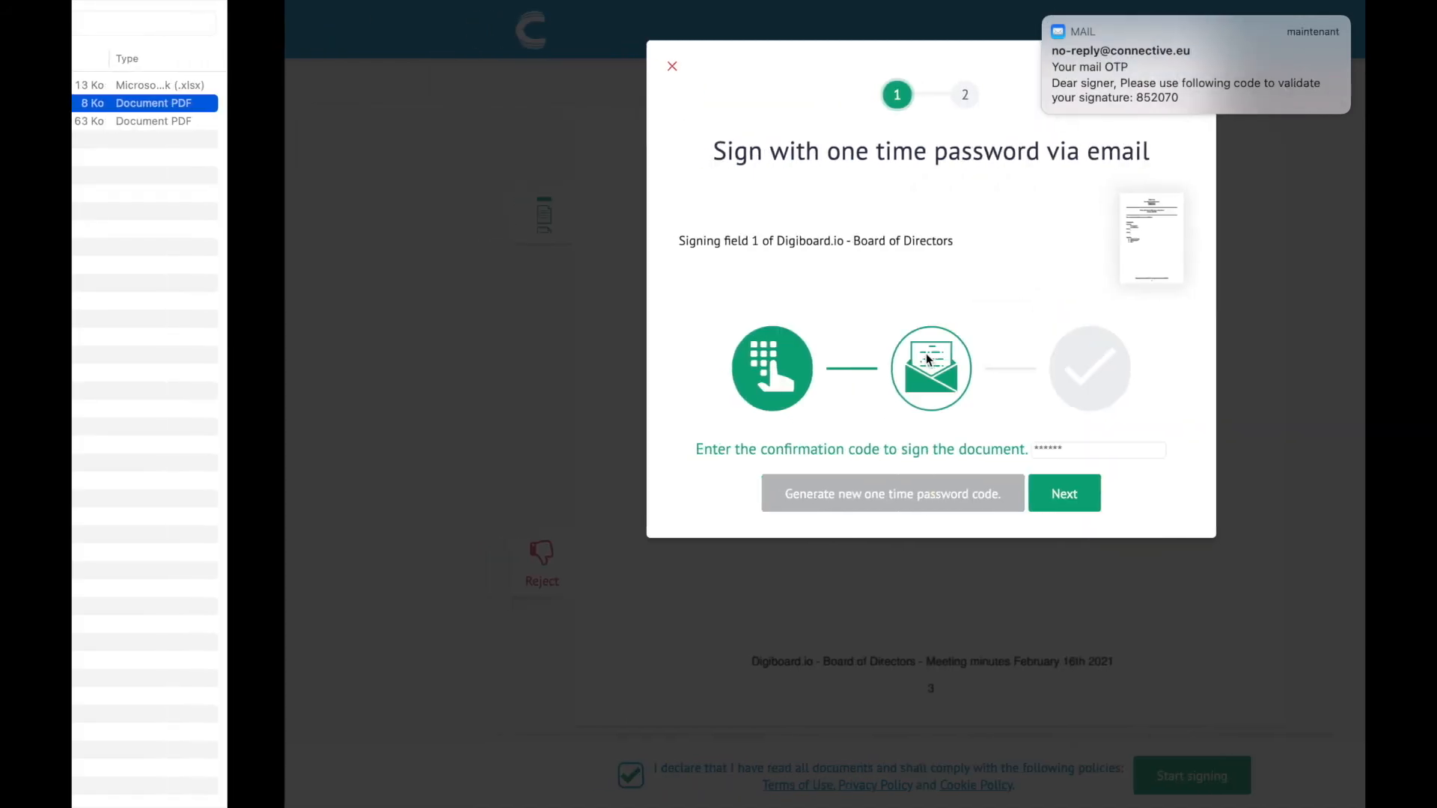
# Copy the verification code from the one-time password e-mail in Mail
pyautogui.hotkey('ctrl', 'Right')
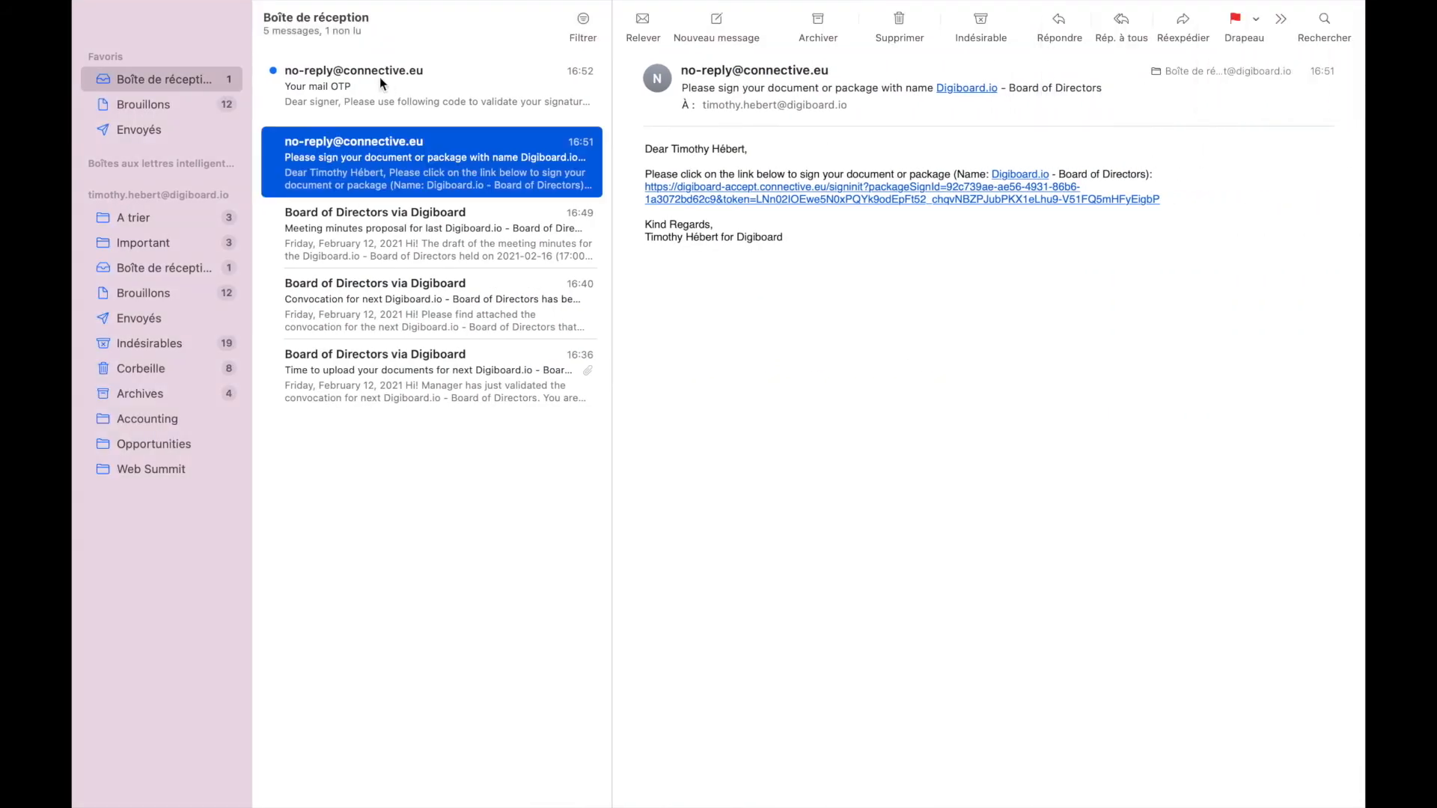
pyautogui.click(379, 77)
pyautogui.click(919, 178)
pyautogui.doubleClick(920, 177)
pyautogui.hotkey('ctrl', 'c')
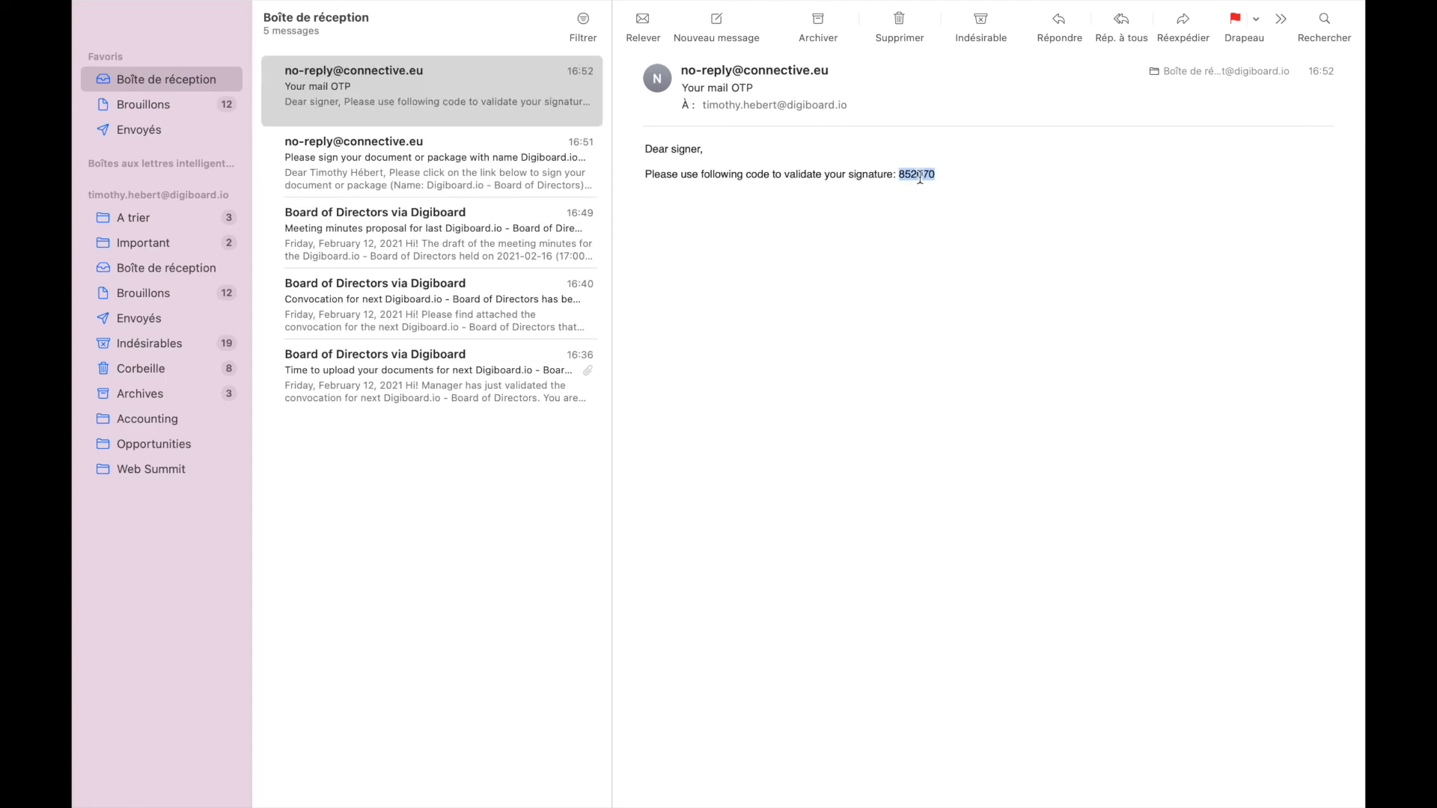
pyautogui.hotkey('ctrl', 'Left')
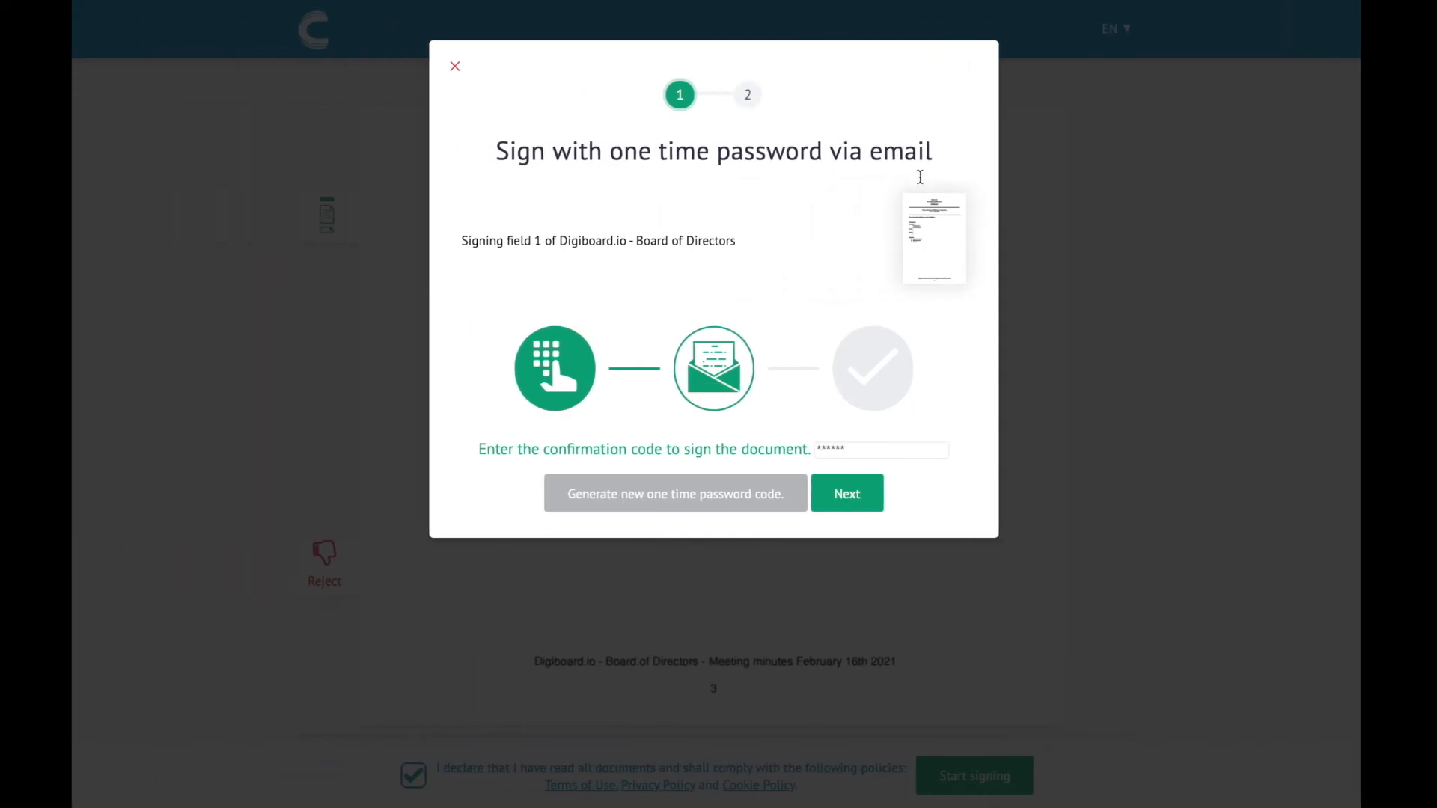
# Paste the e-mailed code into the confirmation code field and submit it to sign the minutes
pyautogui.click(843, 448)
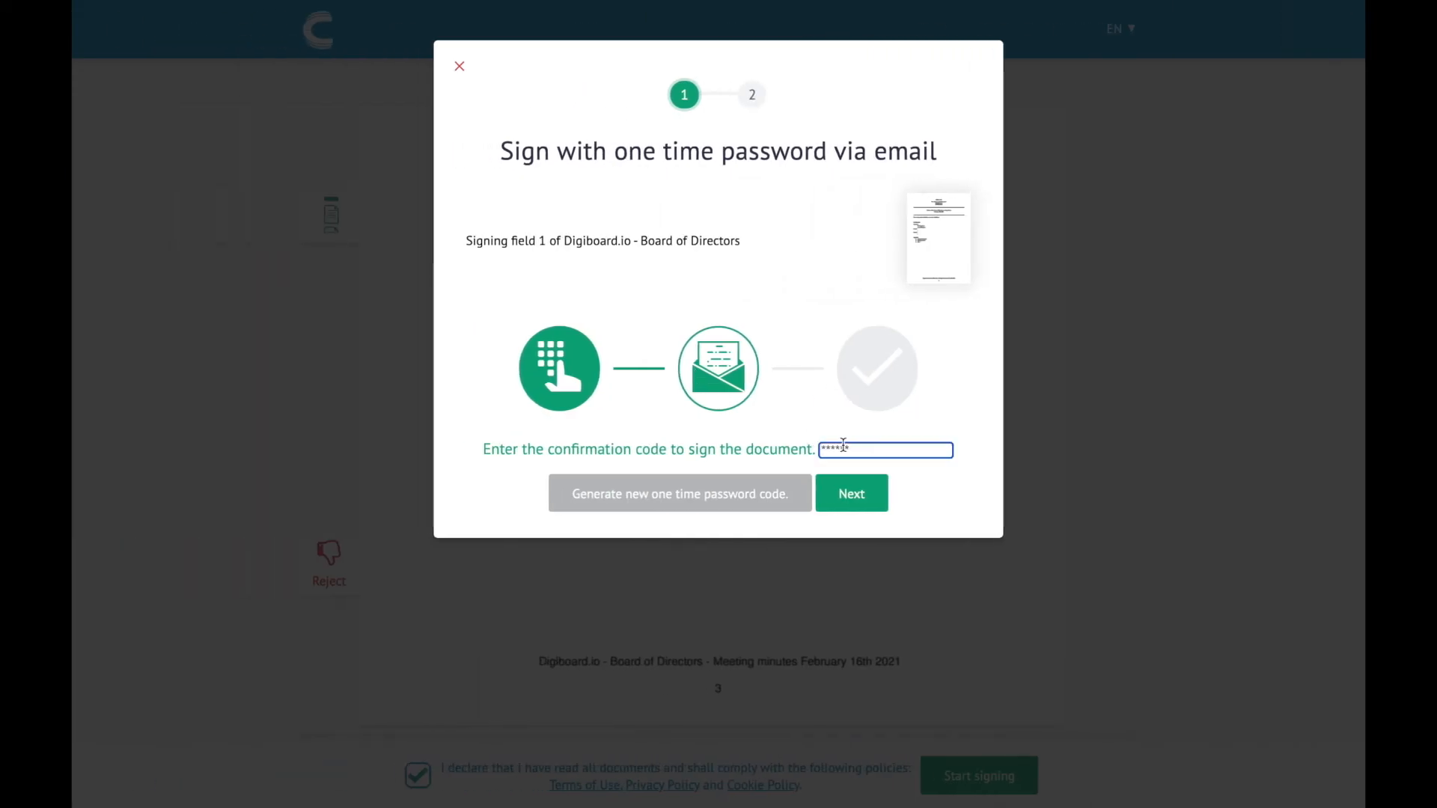
pyautogui.hotkey('ctrl', 'v')
pyautogui.click(852, 495)
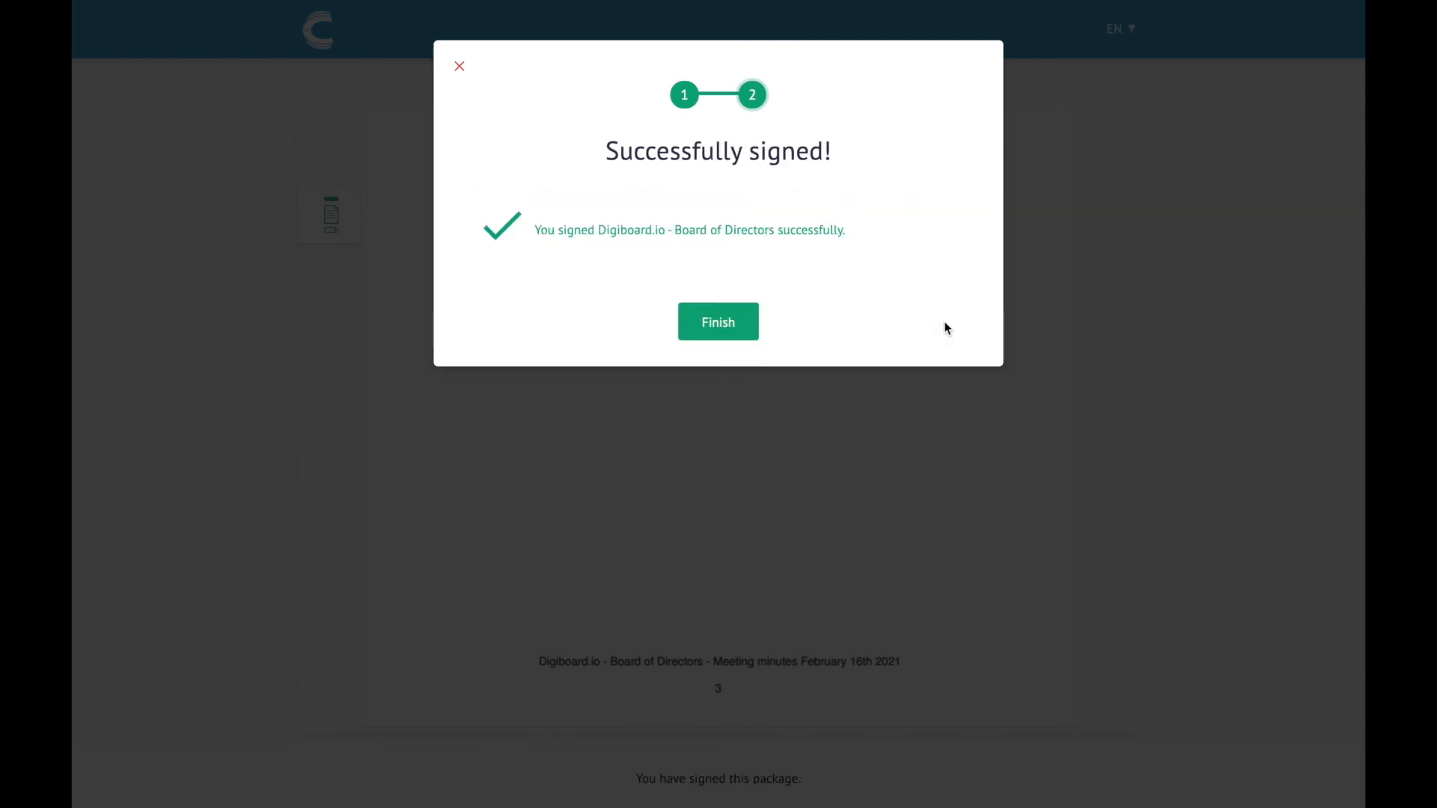
# Close the signing success message and scroll through the signed document
pyautogui.click(719, 329)
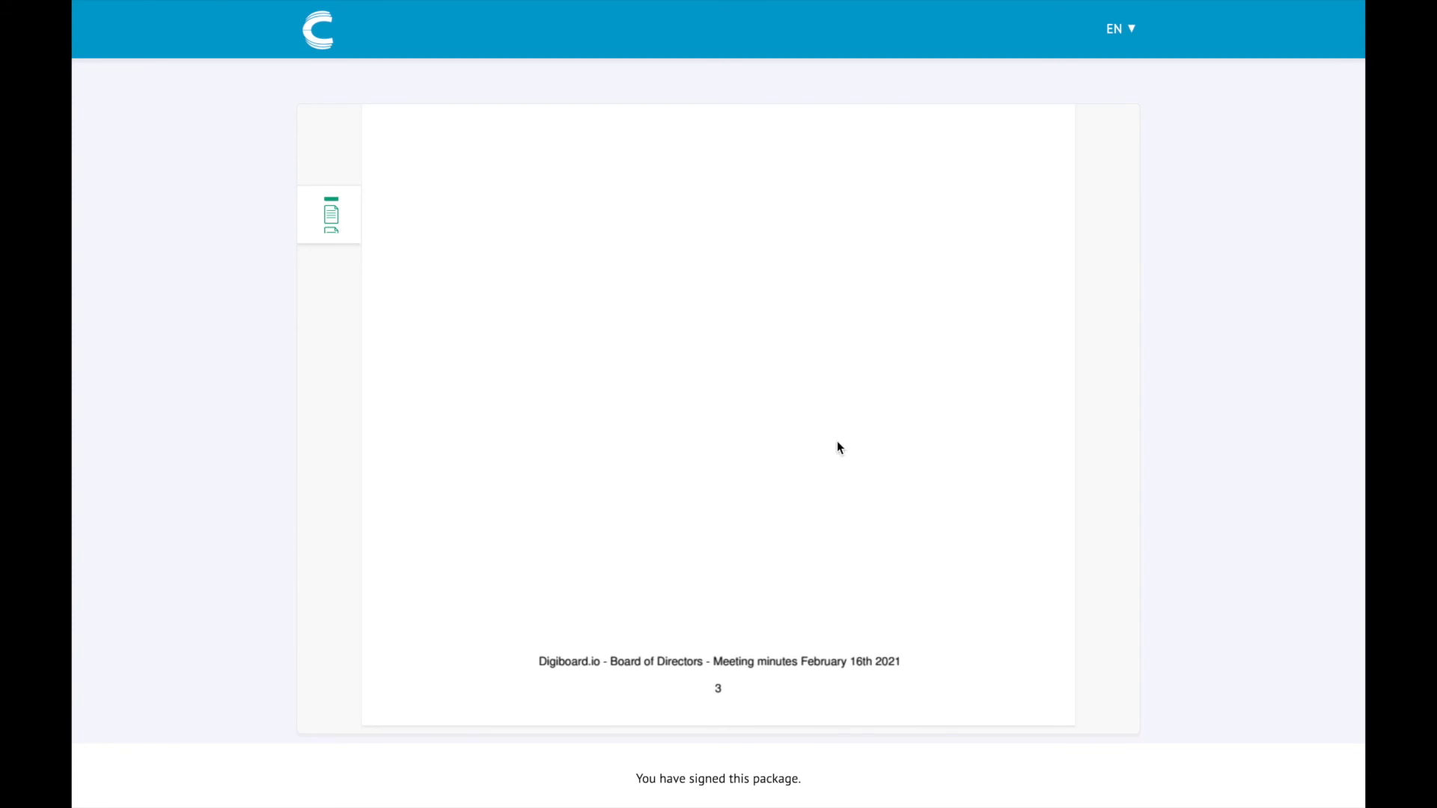
pyautogui.scroll(-3, 837, 441)
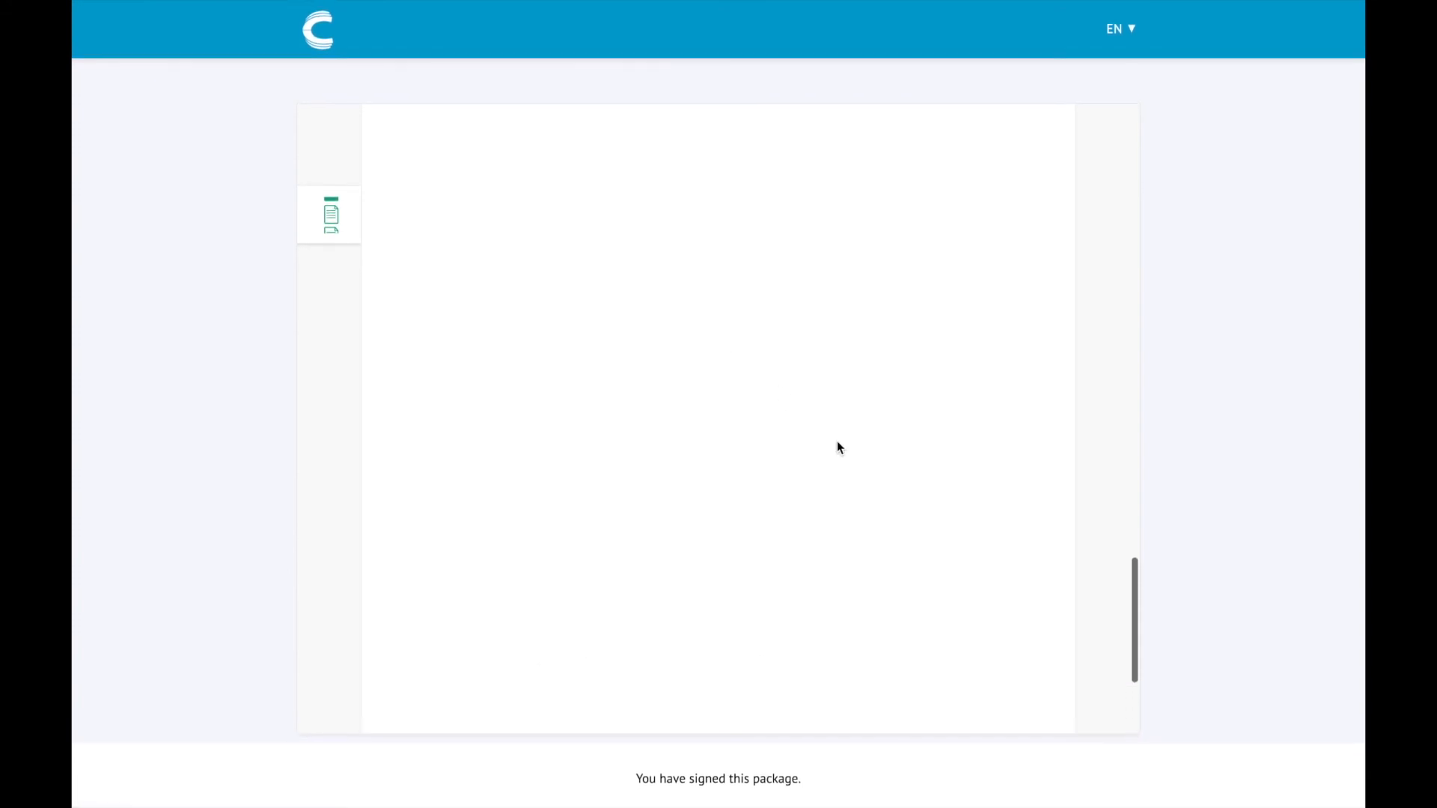
pyautogui.scroll(2, 837, 442)
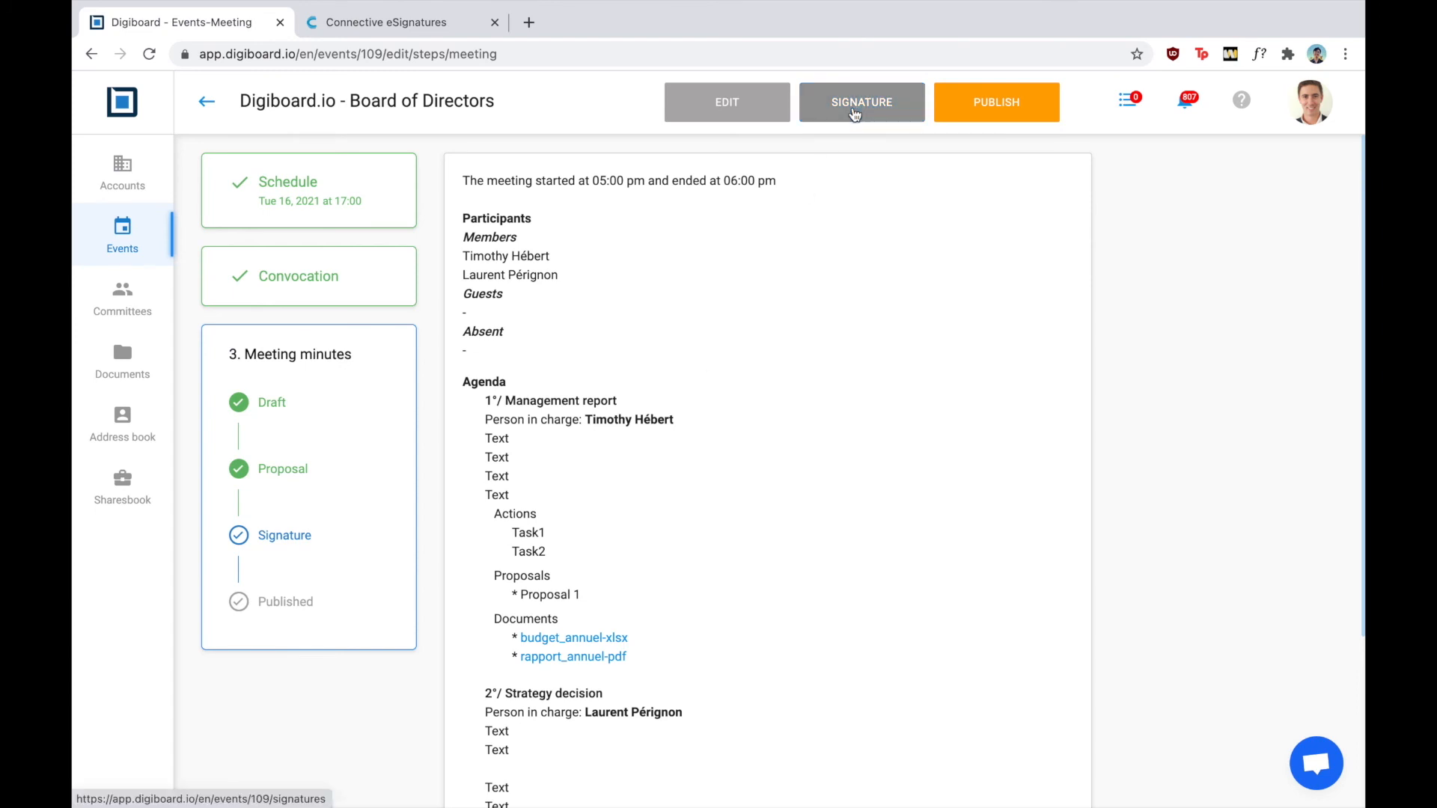
pyautogui.click(855, 114)
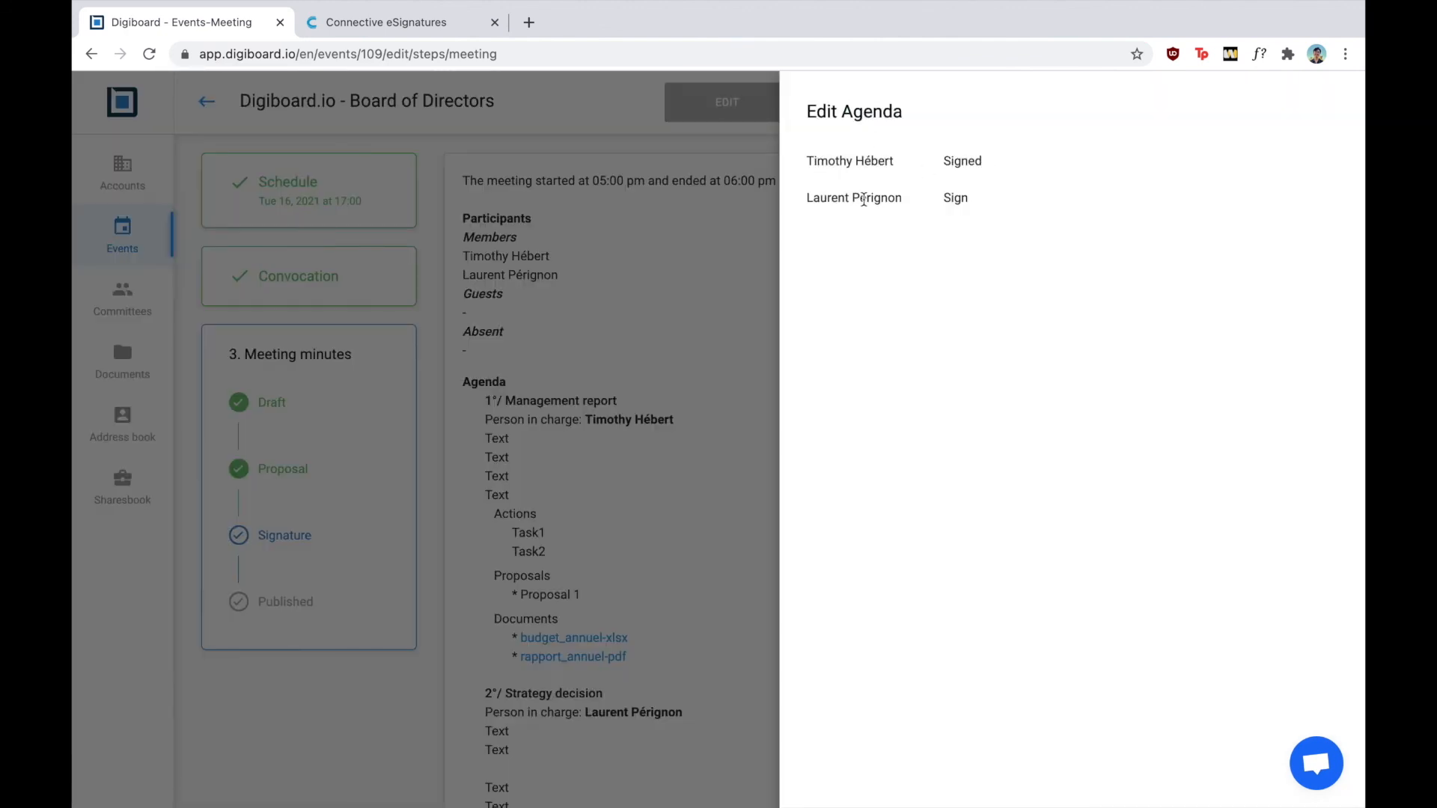
pyautogui.click(745, 249)
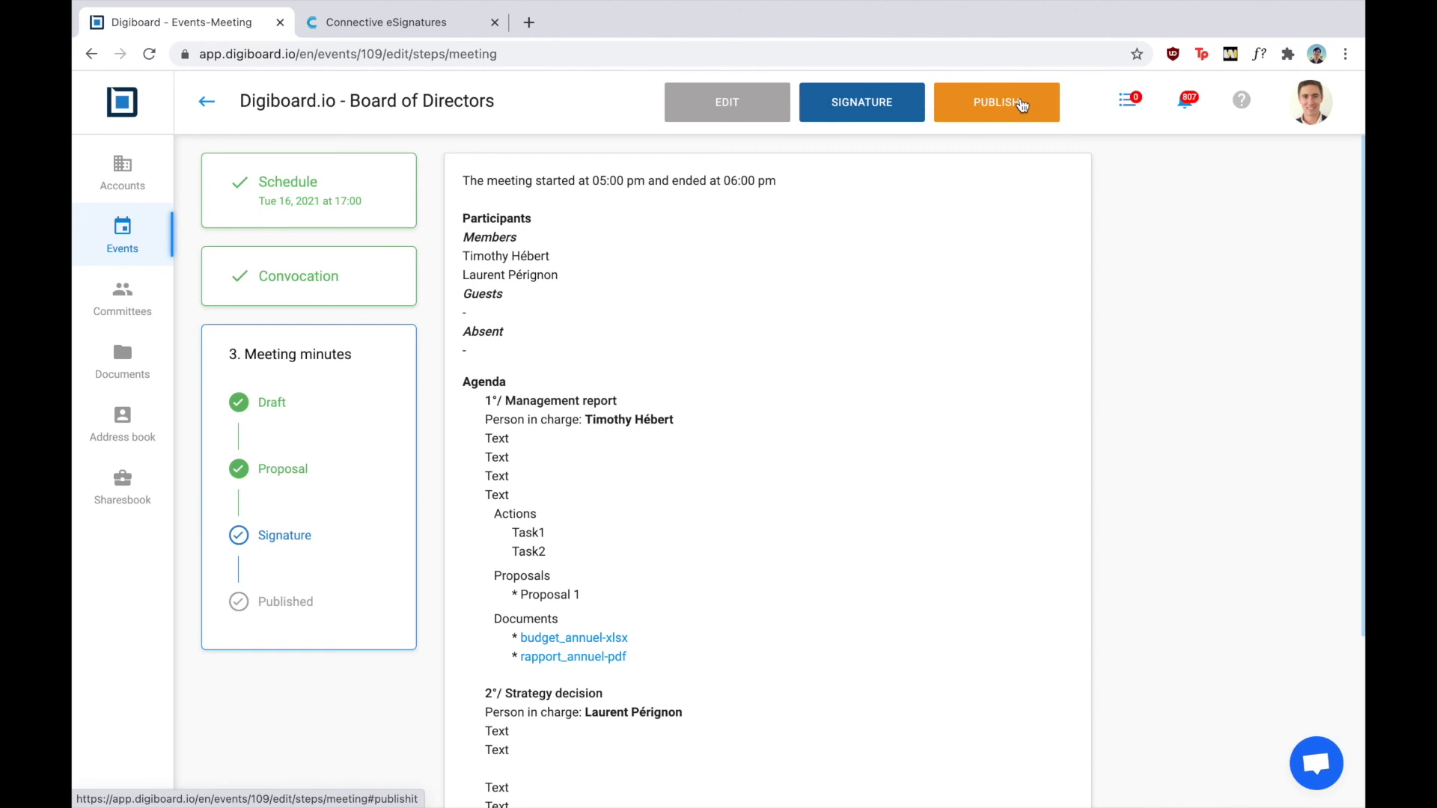
# Publish the Board of Directors minutes, confirming with PUBLISH MEETING MINUTES
pyautogui.click(1021, 104)
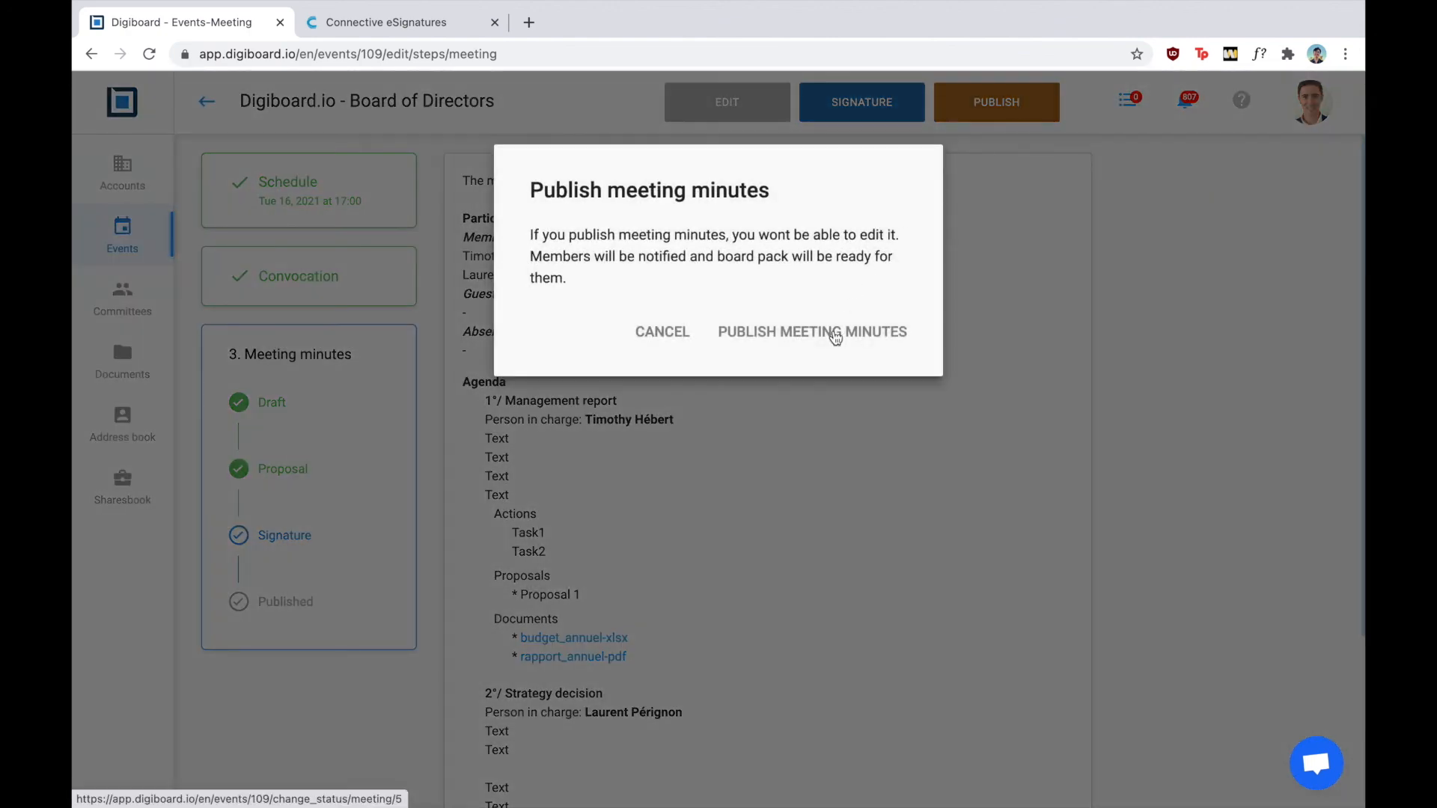
pyautogui.click(835, 337)
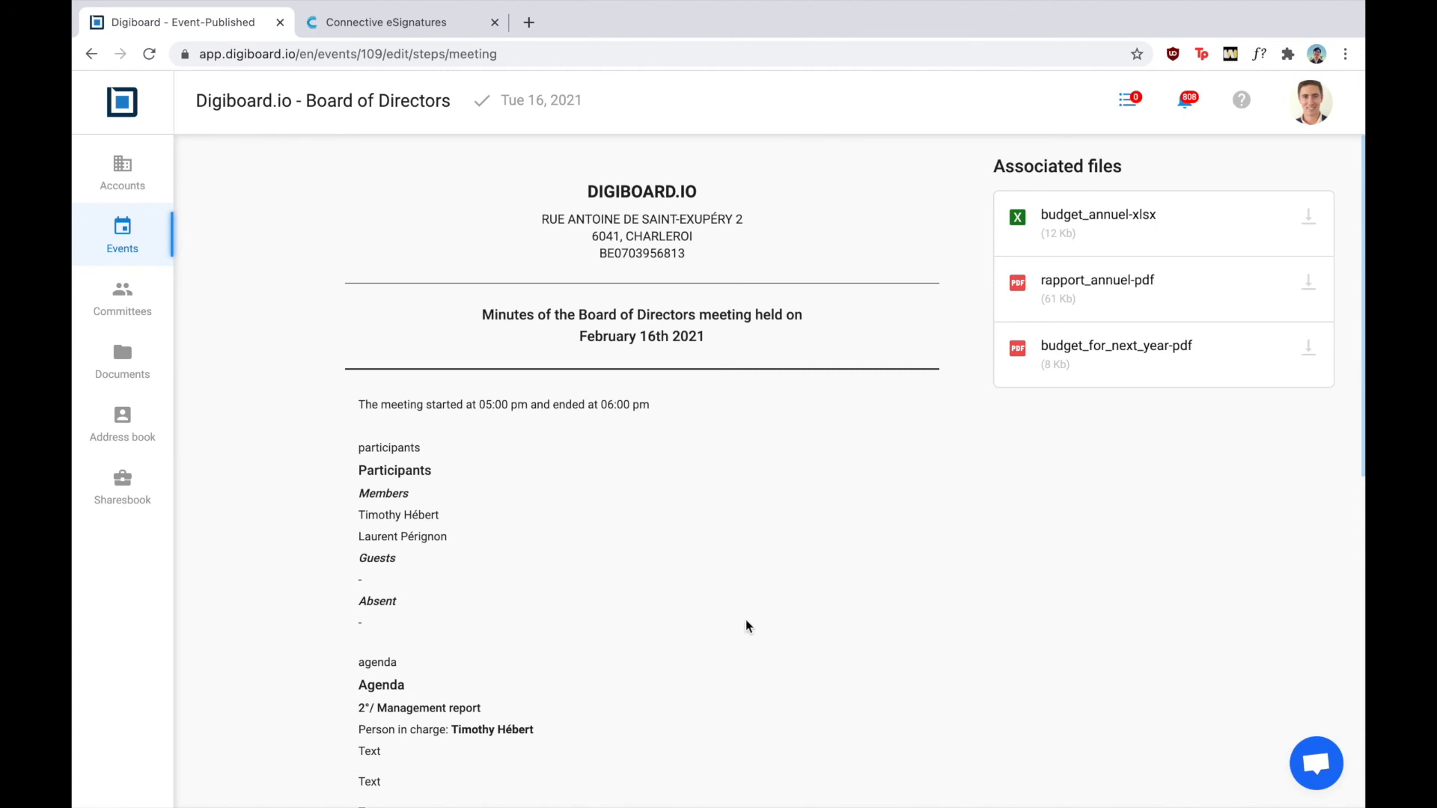
pyautogui.scroll(-7, 747, 626)
pyautogui.scroll(-2, 747, 626)
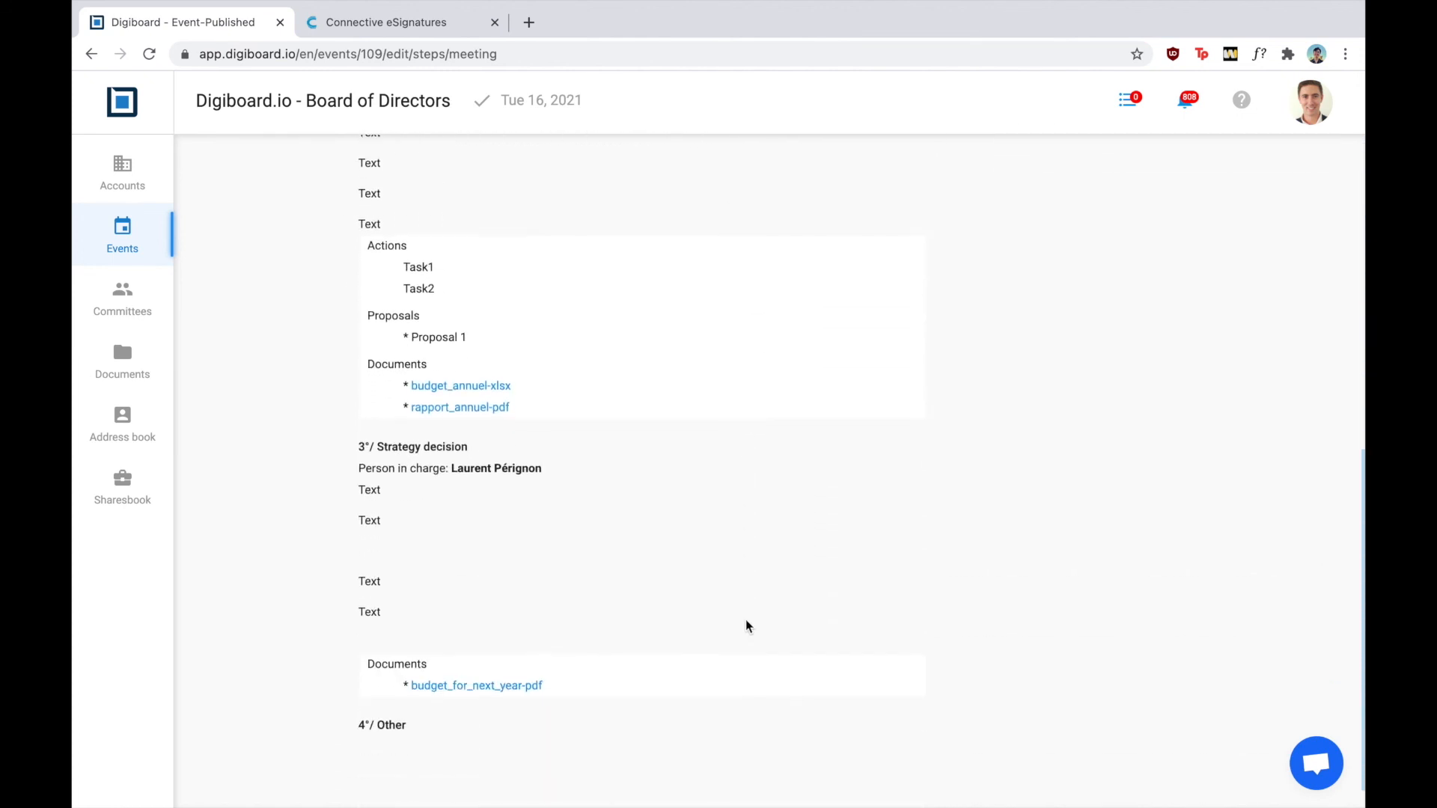
pyautogui.scroll(9, 747, 626)
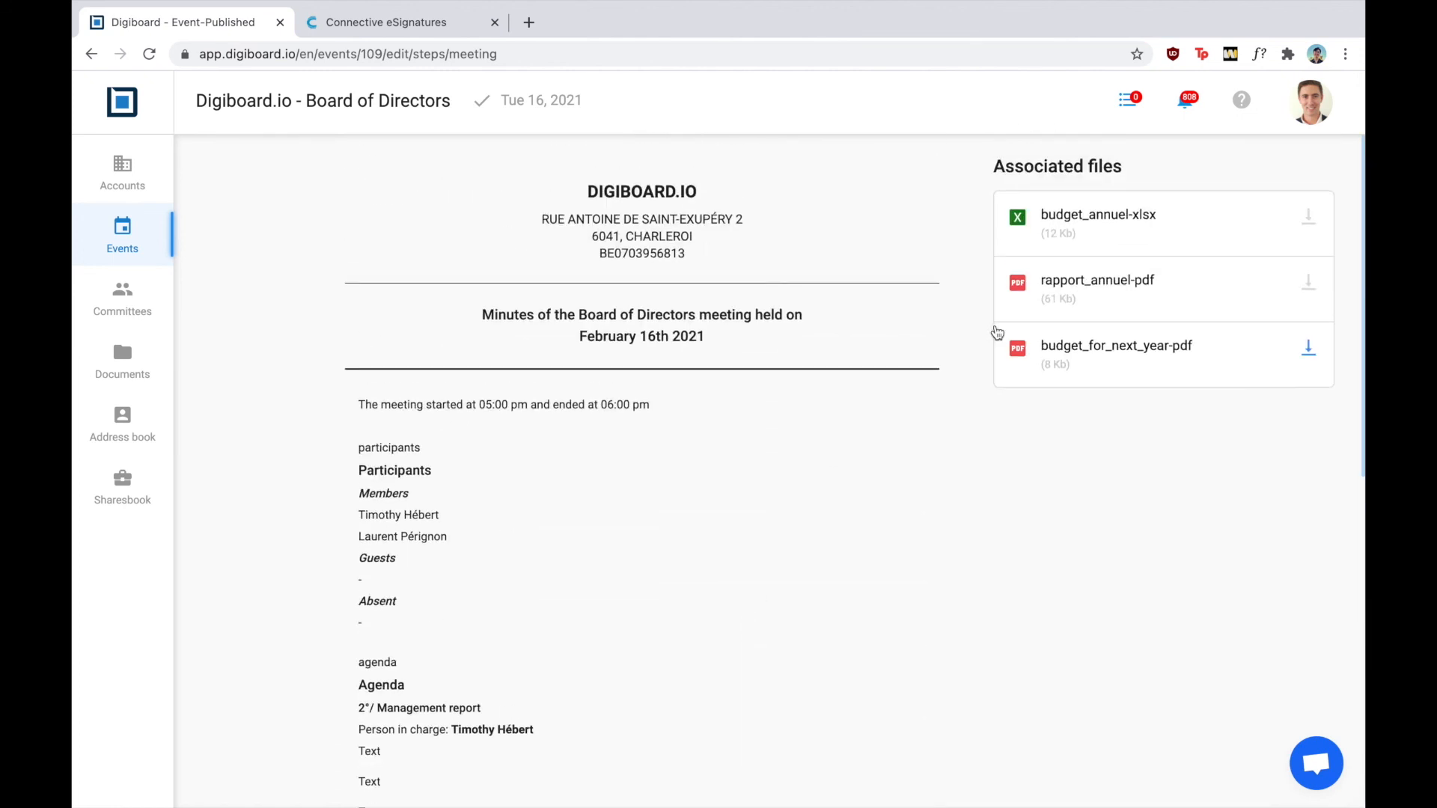